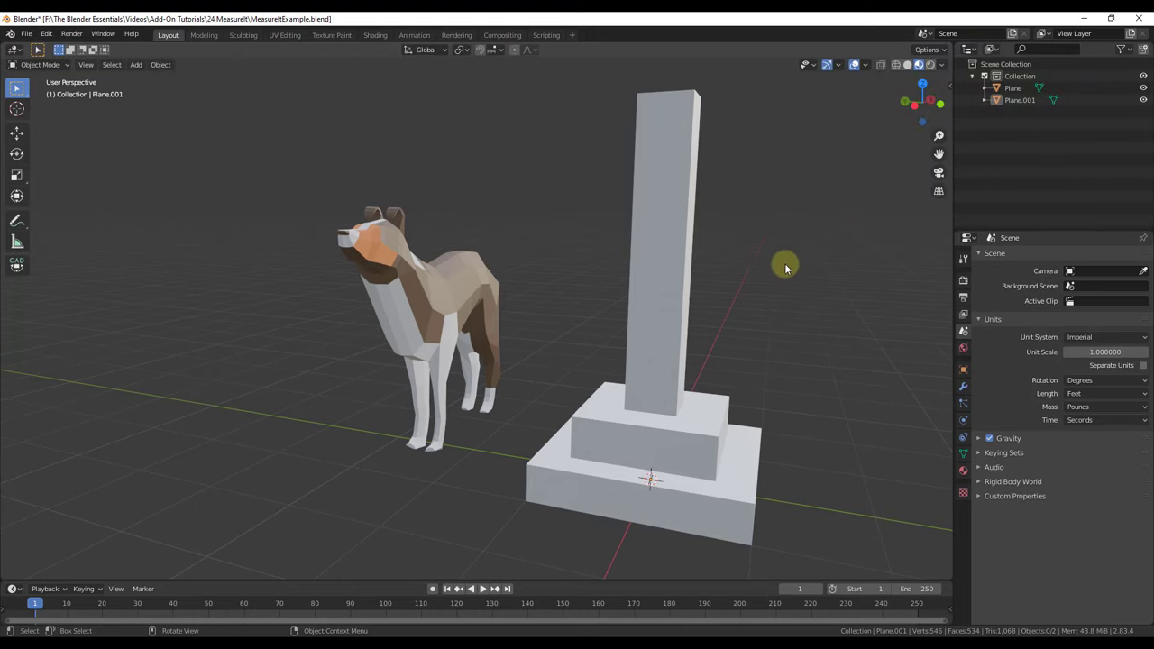
Orbit the viewport around the dog and pedestal scene
middle_drag(800, 275, 721, 270)
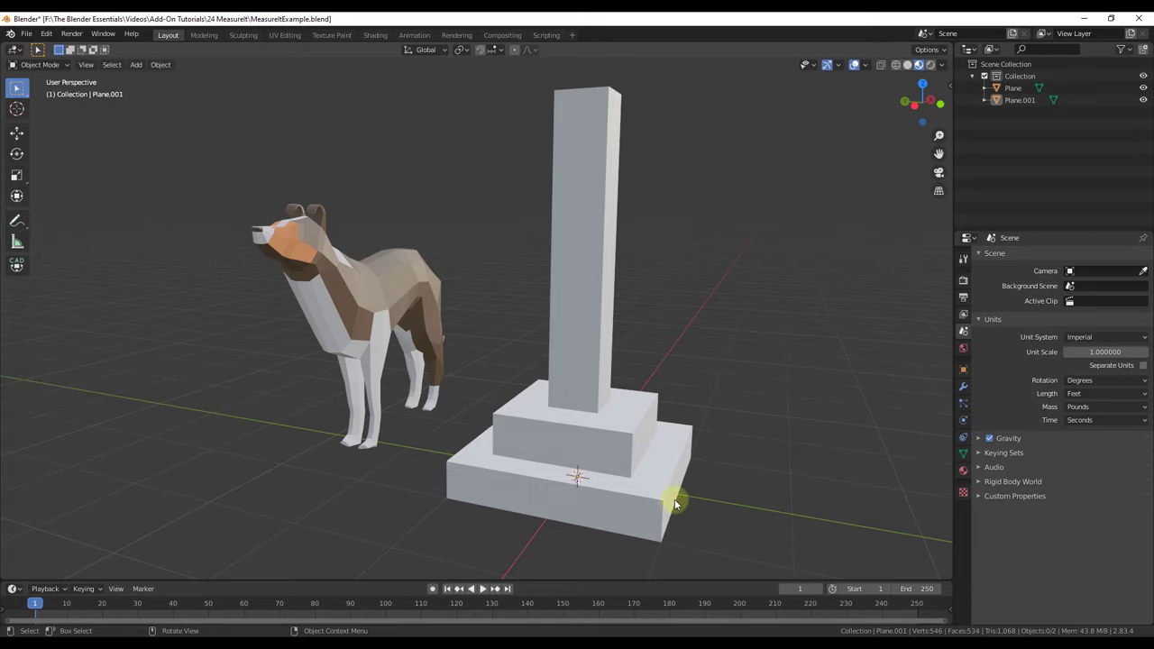
Filter Preferences Add-ons by 'meas' to confirm 3D View: MeasureIt is enabled
click(46, 33)
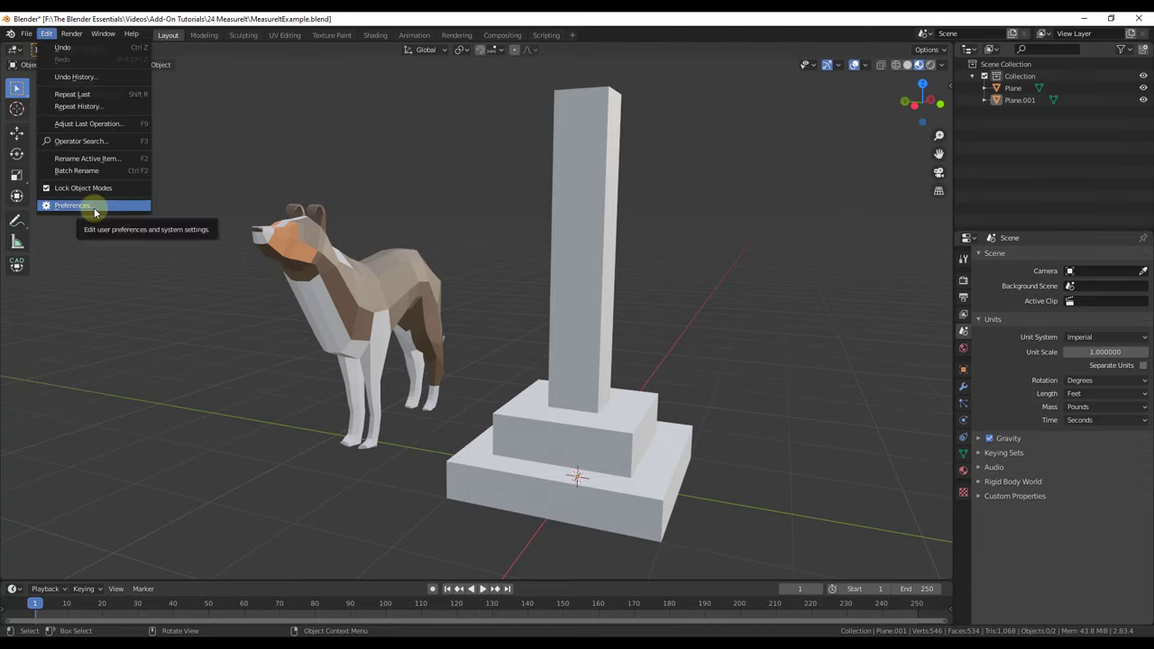
click(94, 208)
click(343, 80)
text(print)
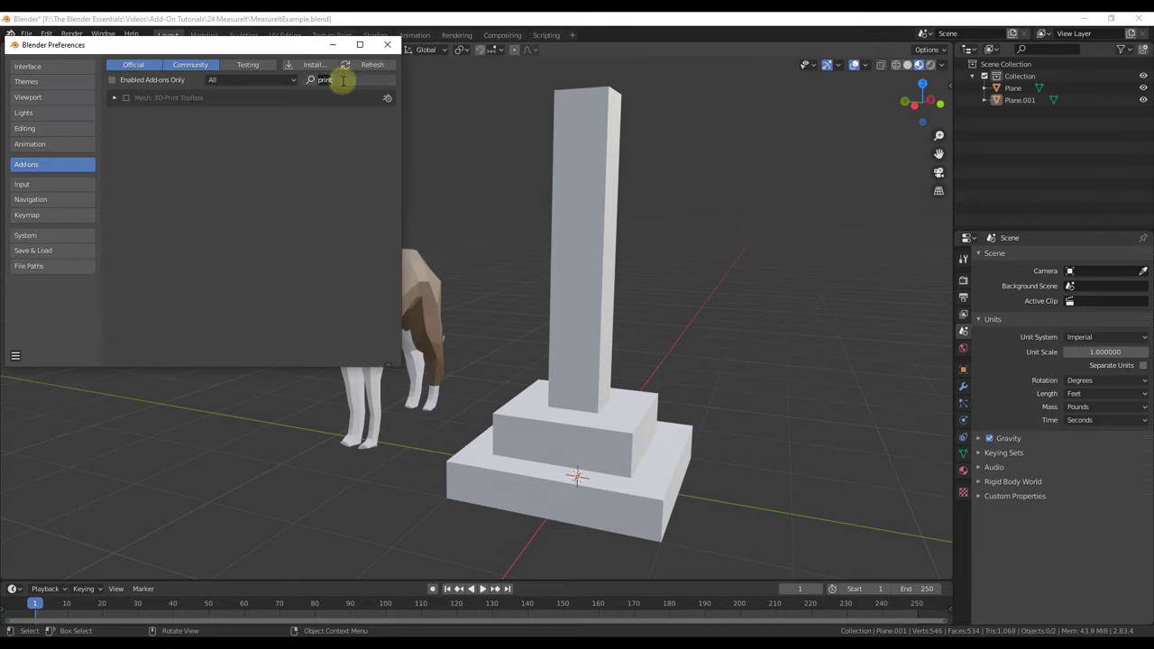
key(BackSpace)
key(BackSpace)
key(BackSpace)
key(BackSpace)
key(BackSpace)
text(meas)
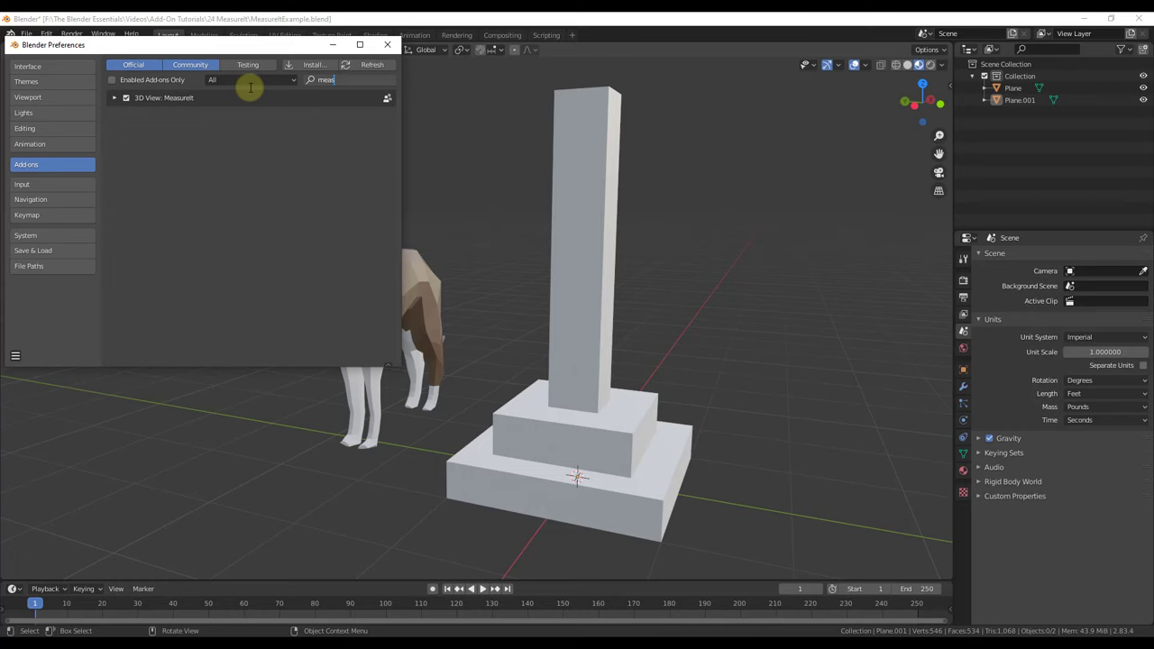
Close Preferences, show MeasureIt Tools in the N sidebar, and collapse the View panel
click(388, 45)
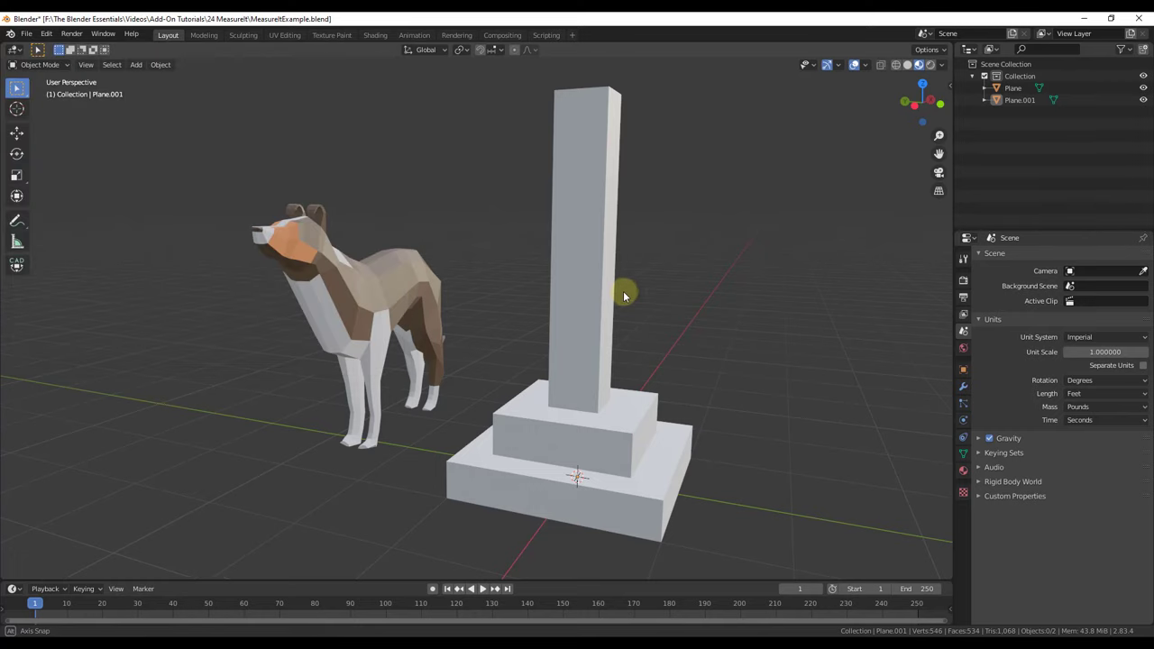
middle_drag(623, 296, 598, 304)
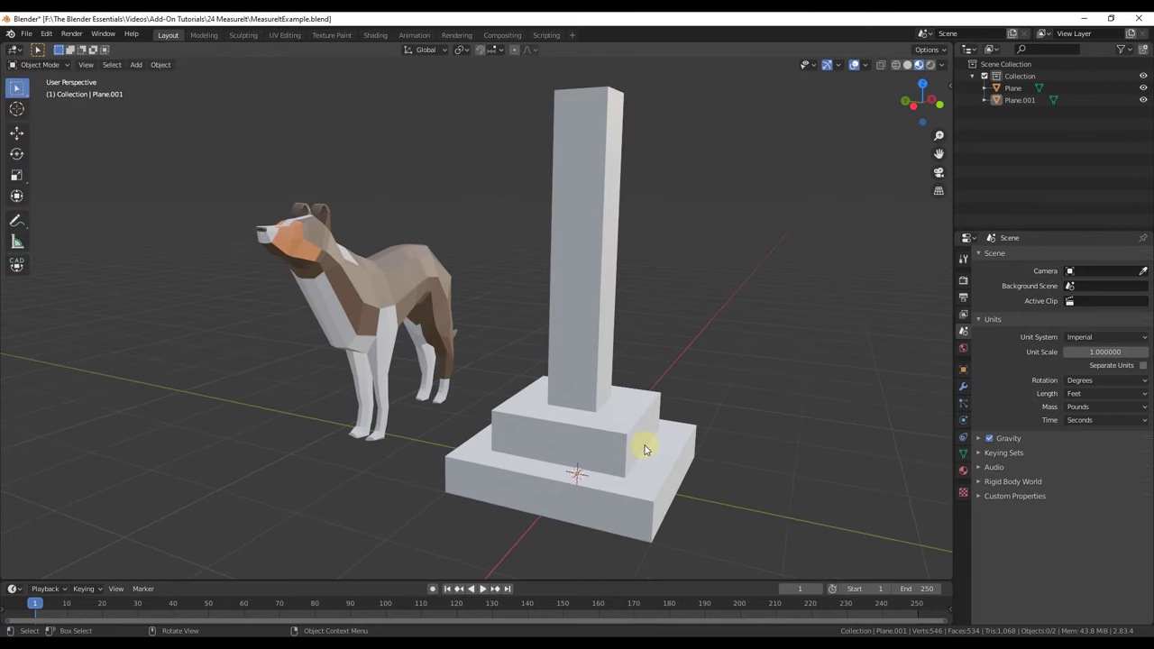
key(n)
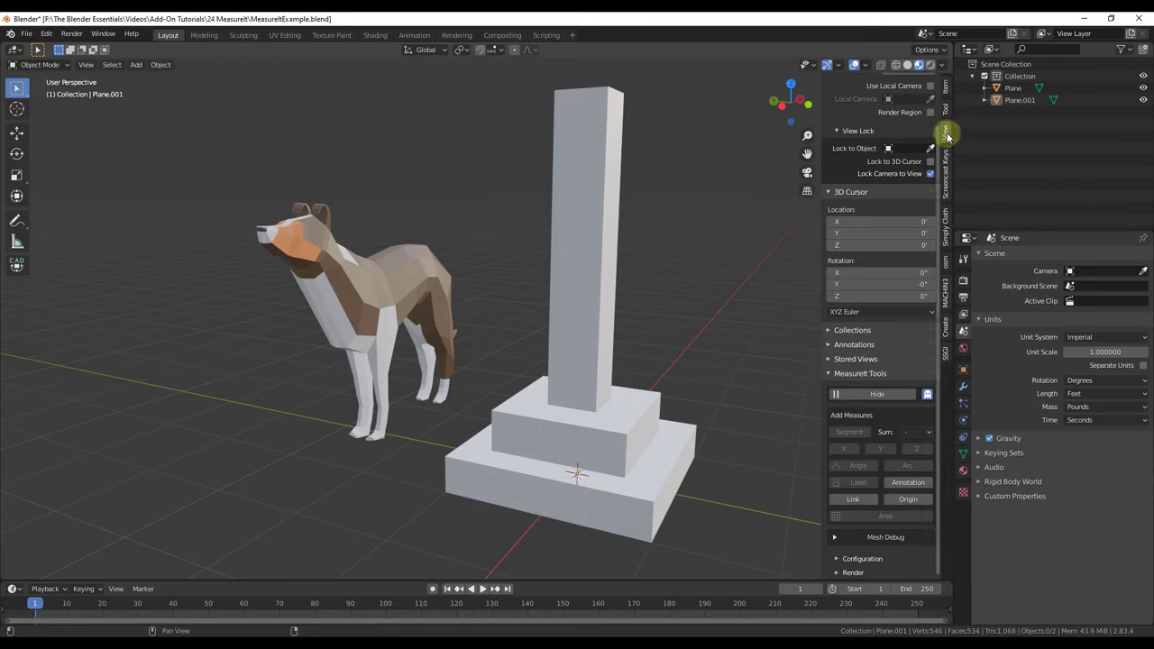
click(830, 375)
click(828, 429)
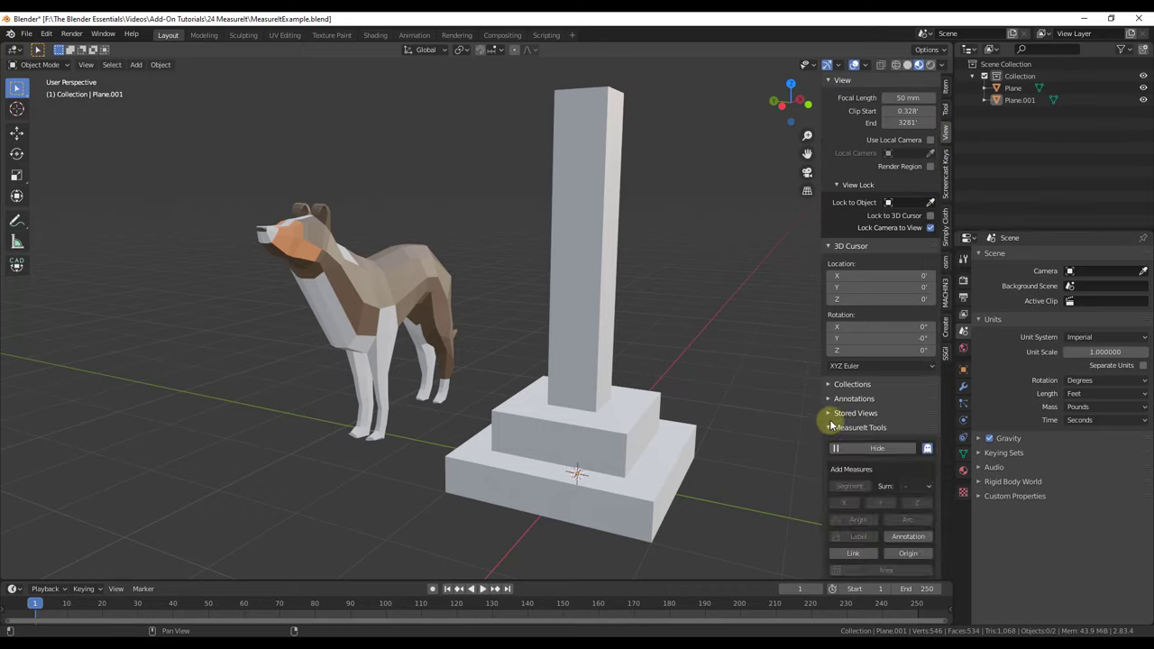
click(827, 81)
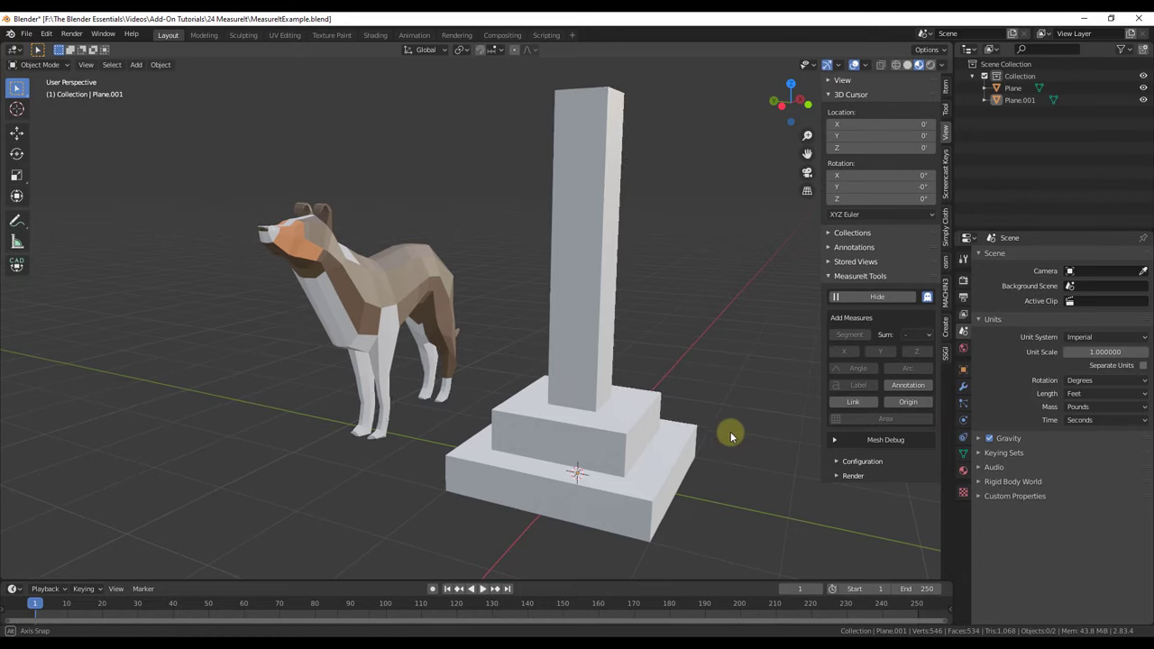
Toggle the MeasureIt display off and back on, then select the pedestal Plane.001
middle_drag(731, 438, 729, 443)
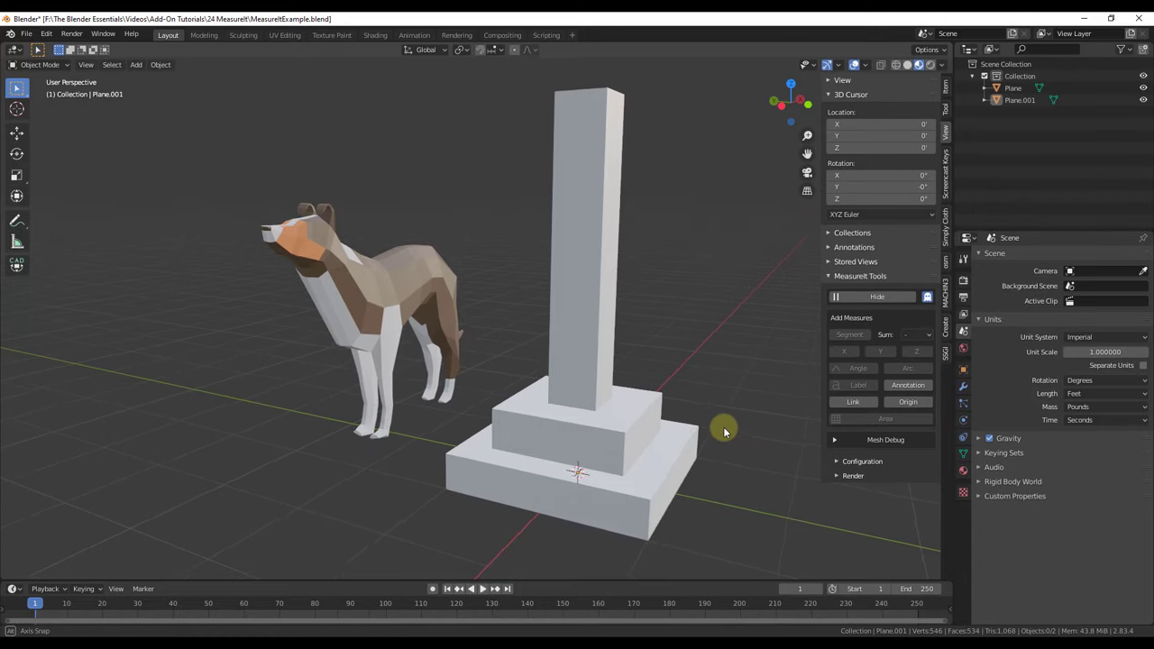
click(865, 299)
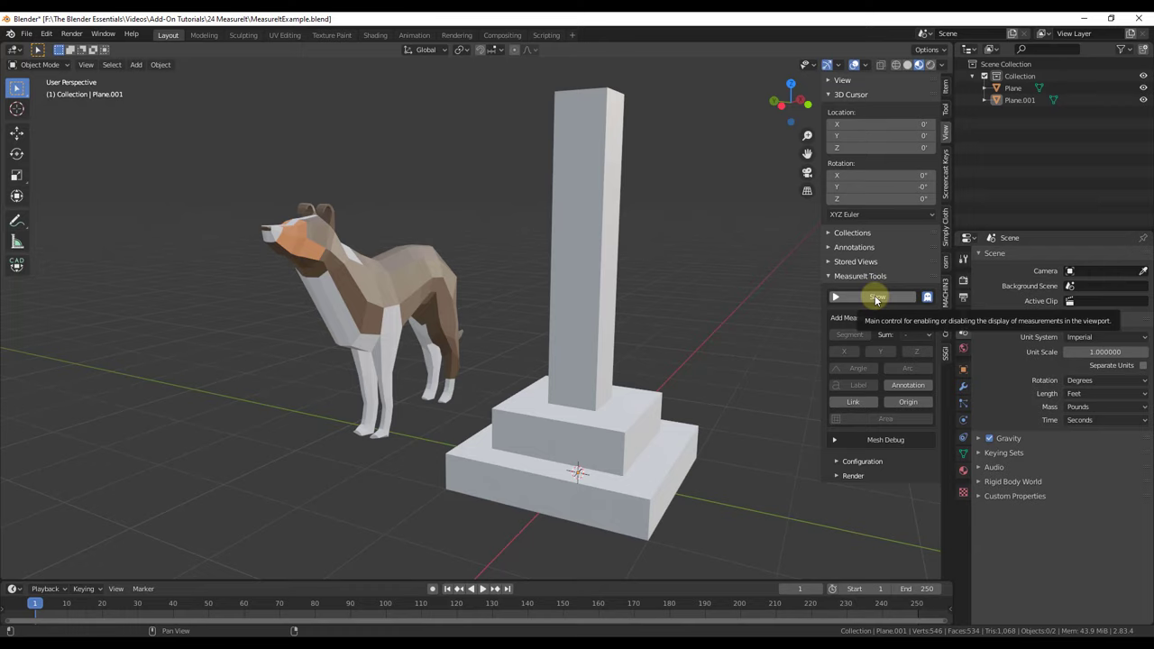
click(875, 299)
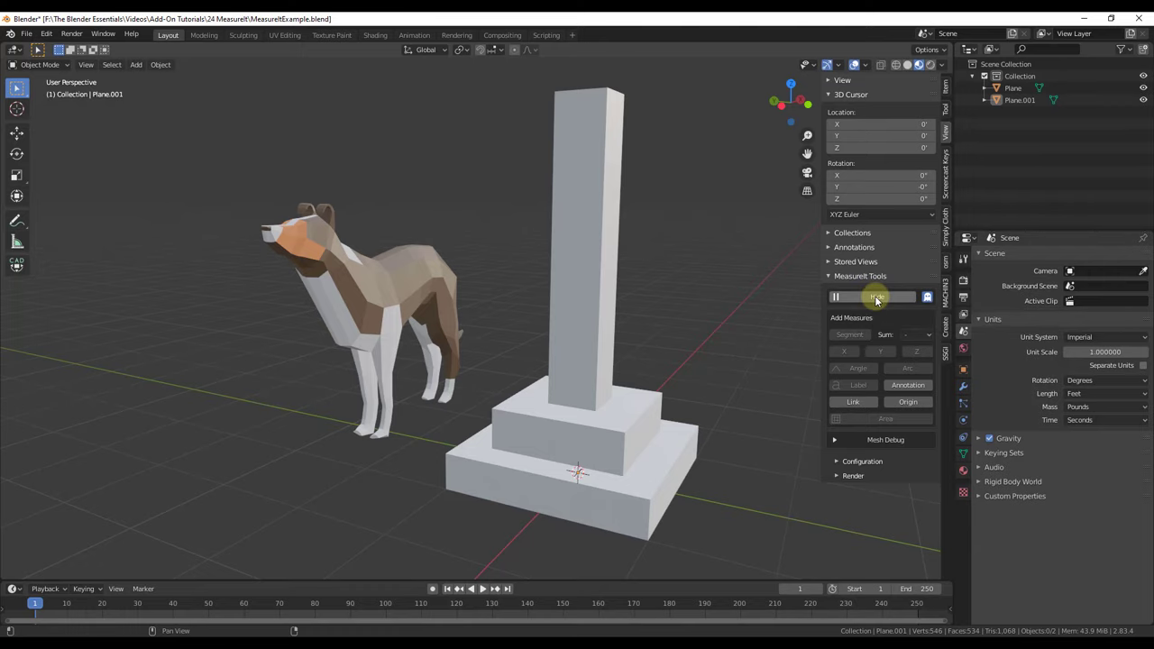
middle_drag(571, 384, 687, 427)
click(566, 441)
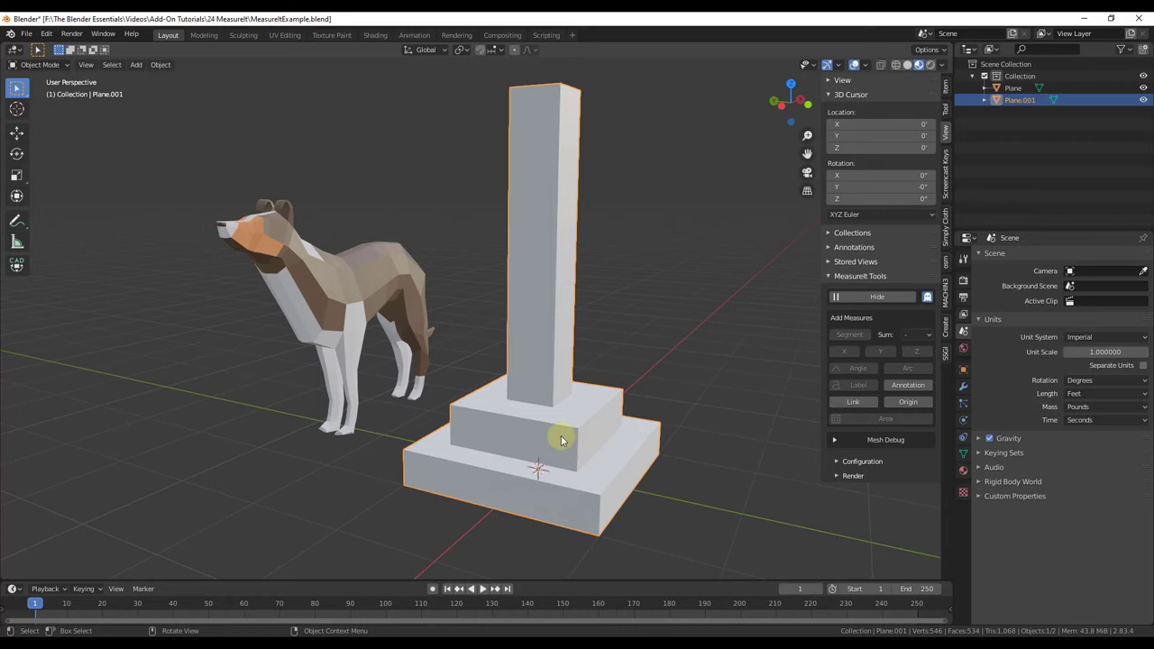
Enter Edit Mode on the pedestal, deselect everything, zoom in and switch to Edge select
key(Tab)
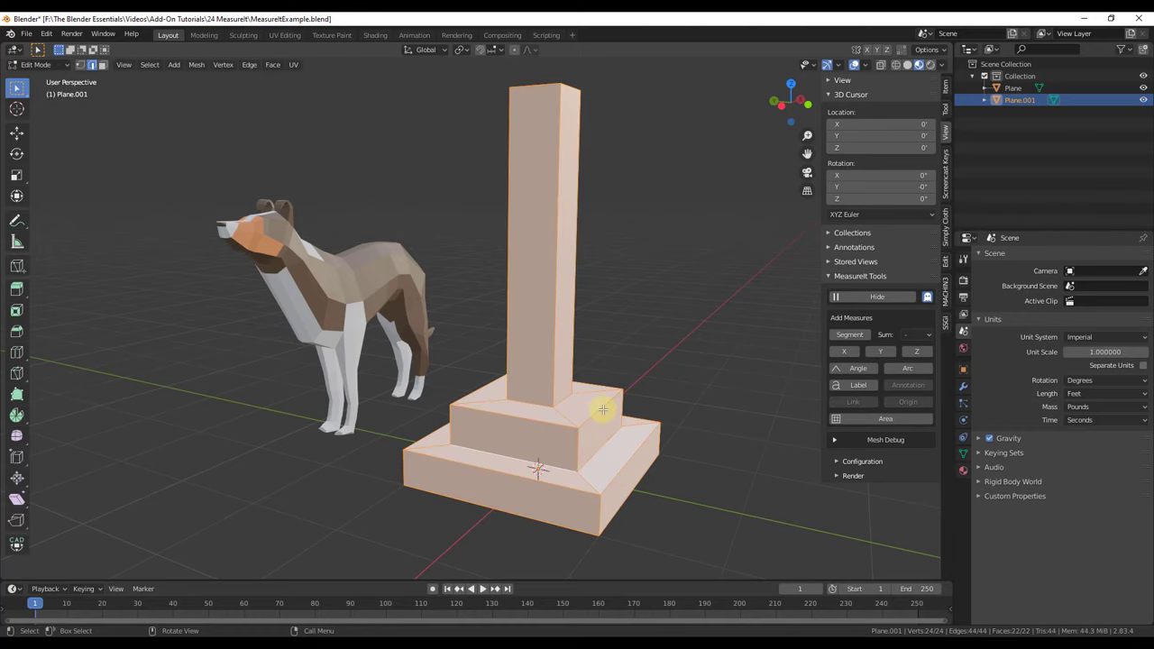
click(618, 510)
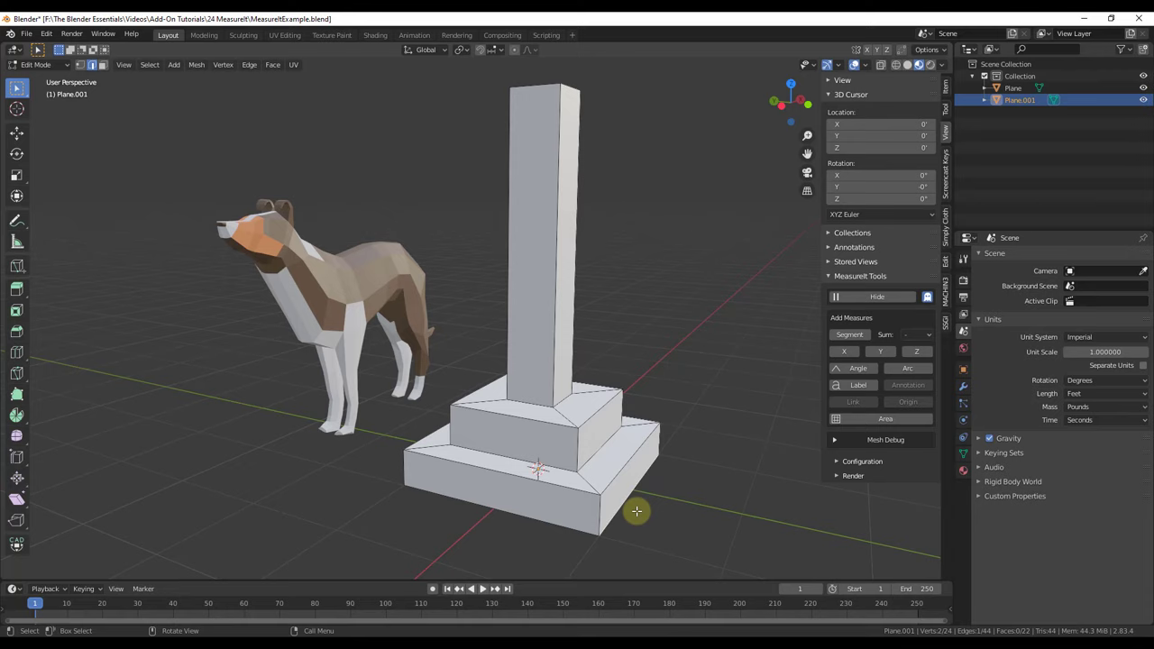
scroll(636, 512, up, 3)
middle_drag(636, 515, 592, 412)
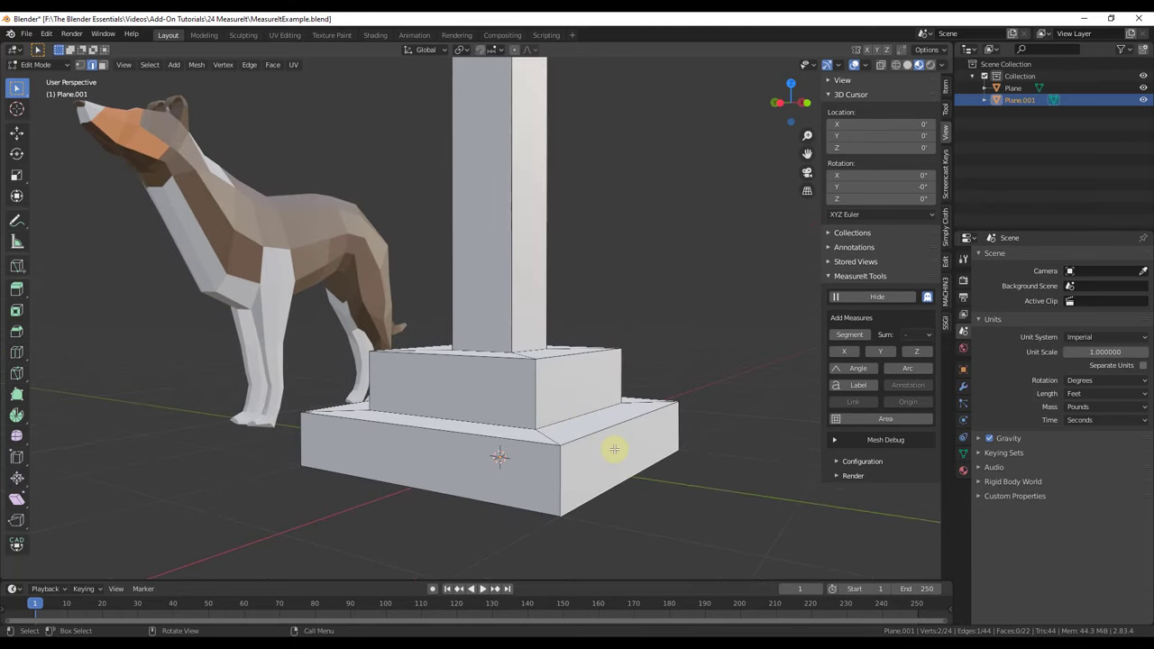
click(92, 65)
middle_drag(675, 417, 631, 456)
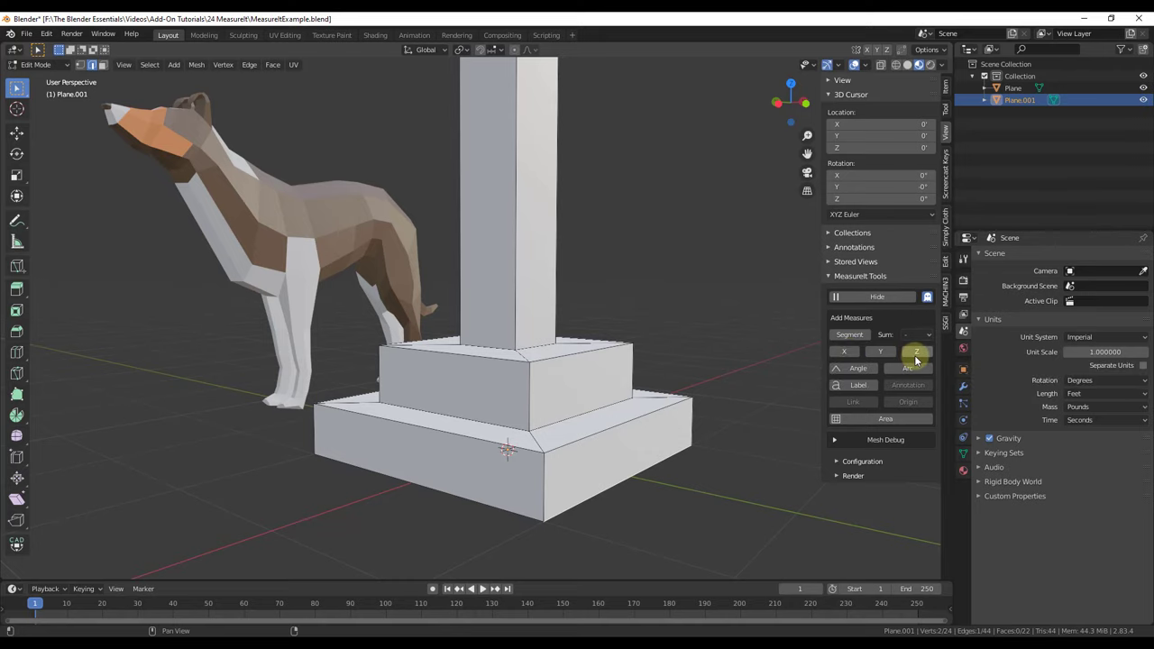
Add a MeasureIt Segment measure reading 24.00 in on the base's front edge
click(851, 337)
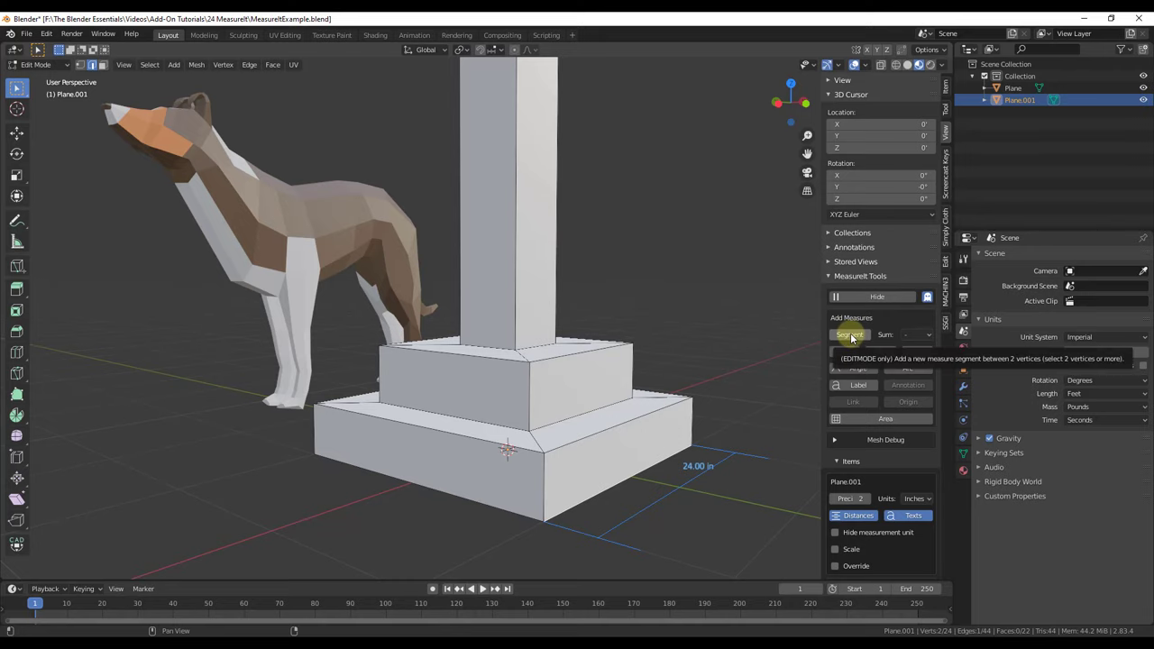
scroll(871, 456, down, 2)
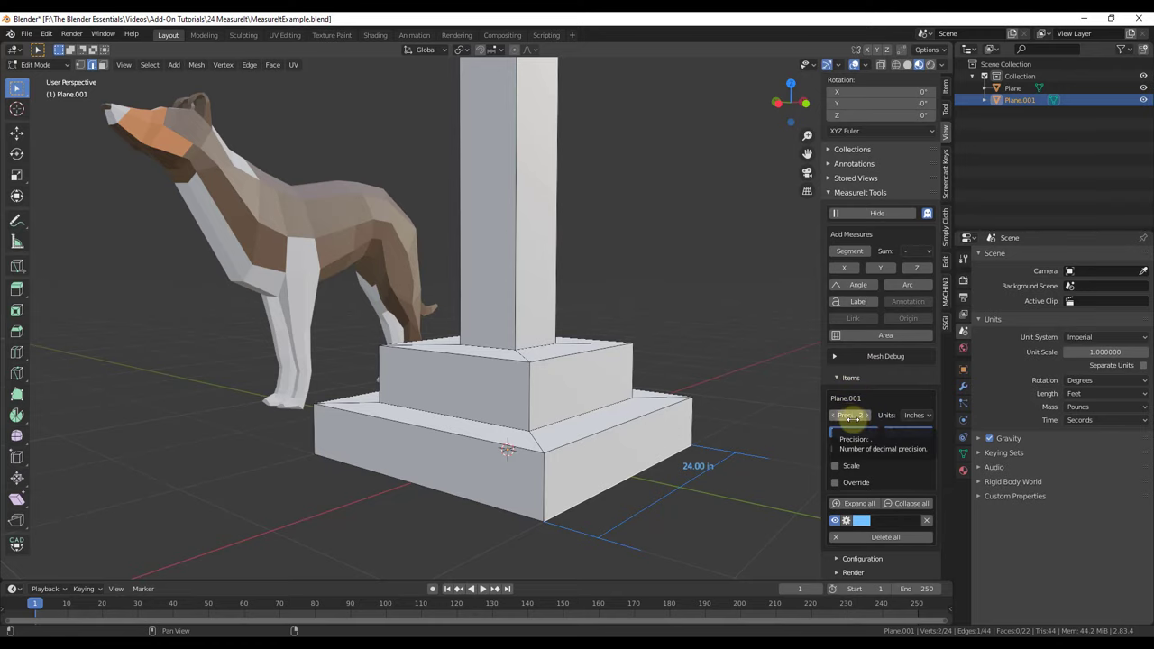
middle_drag(642, 455, 741, 515)
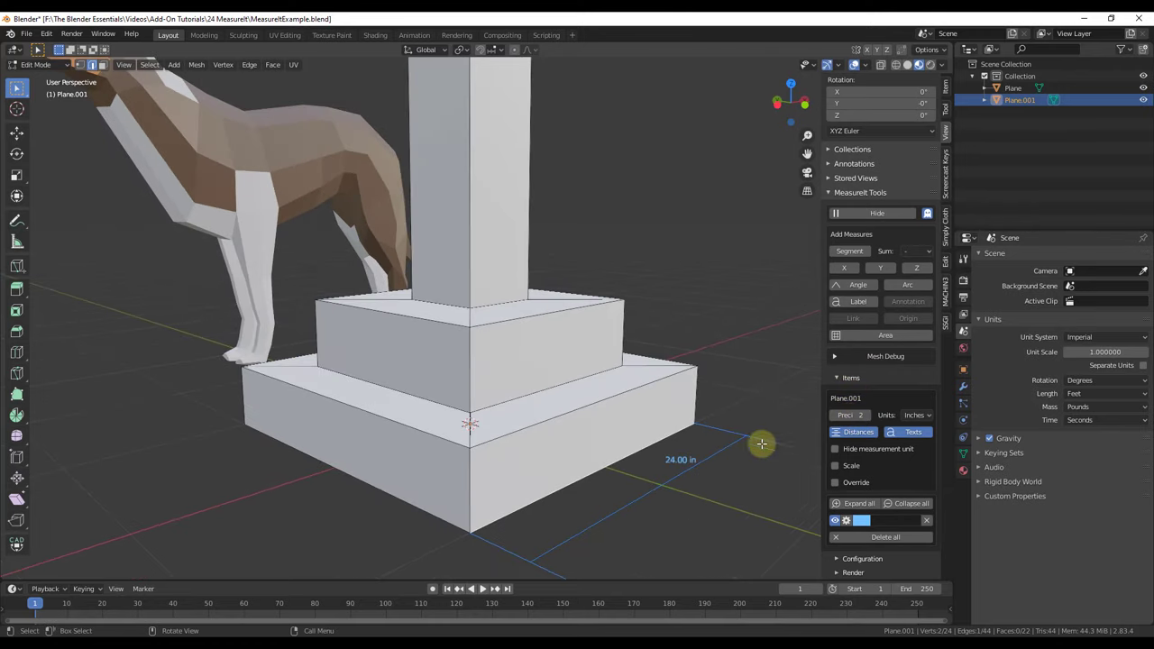
click(917, 417)
click(919, 429)
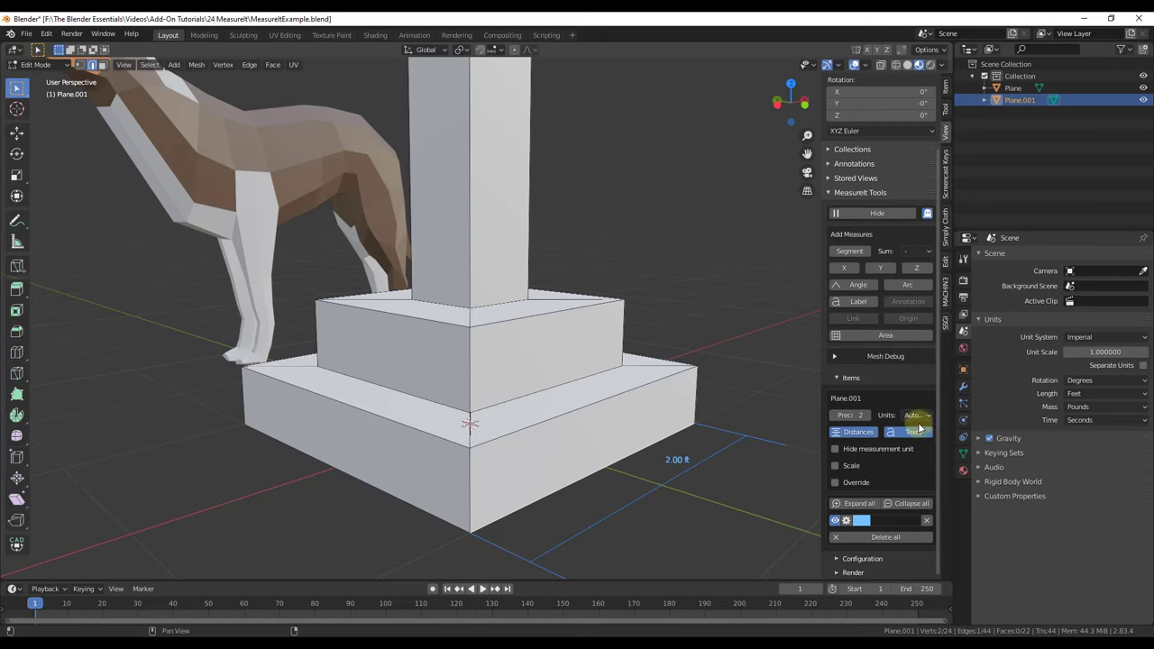
click(919, 417)
click(917, 455)
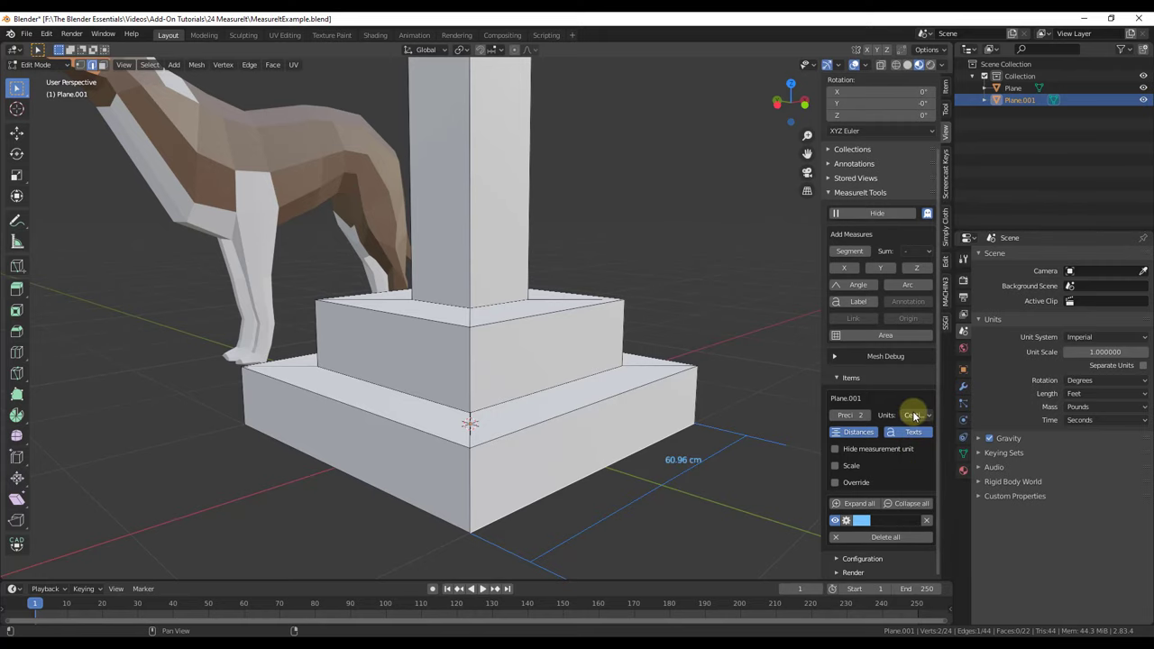
click(915, 415)
click(919, 468)
click(916, 416)
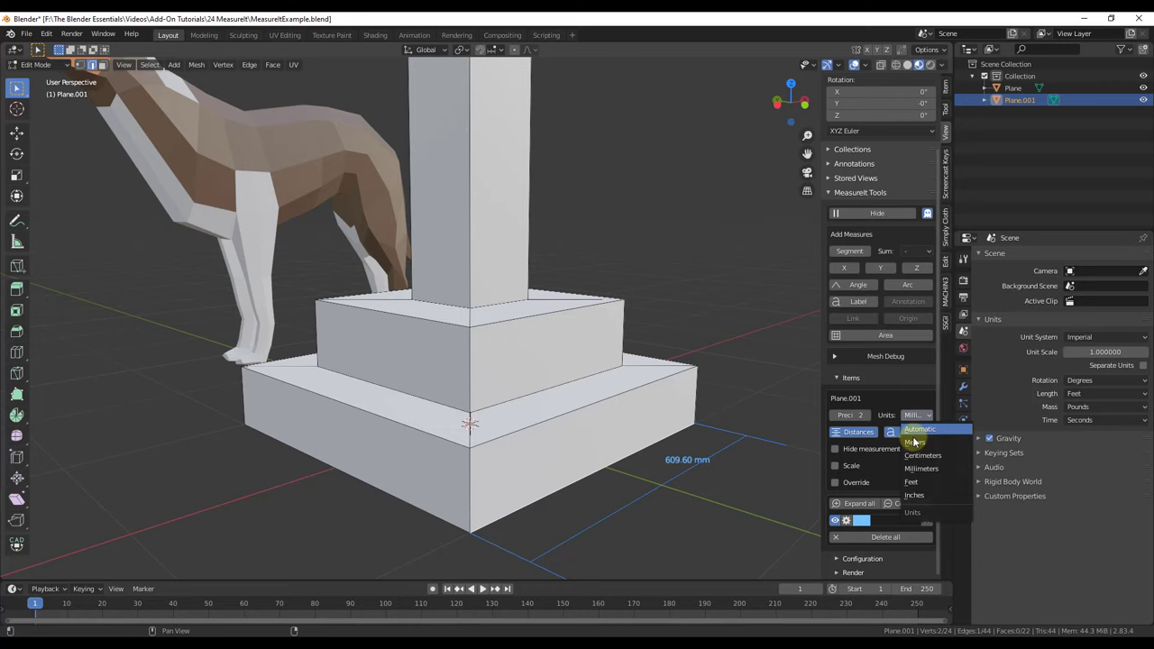
click(918, 499)
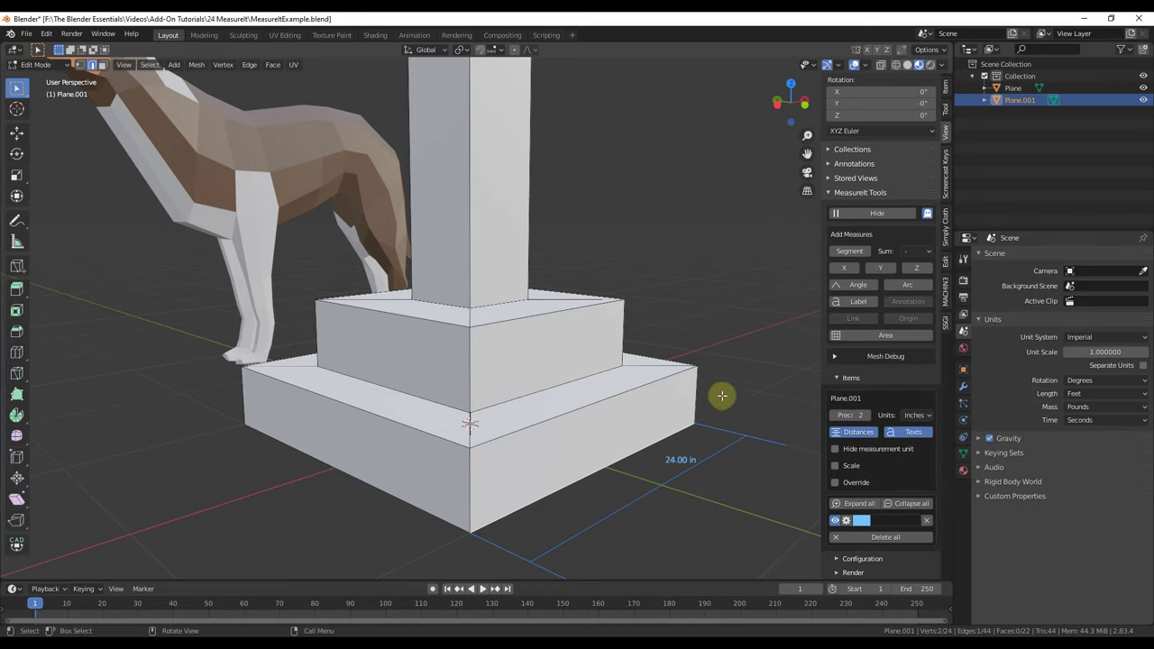
mouse_move(670, 366)
middle_down()
mouse_move(656, 351)
mouse_move(659, 373)
mouse_move(685, 379)
middle_up()
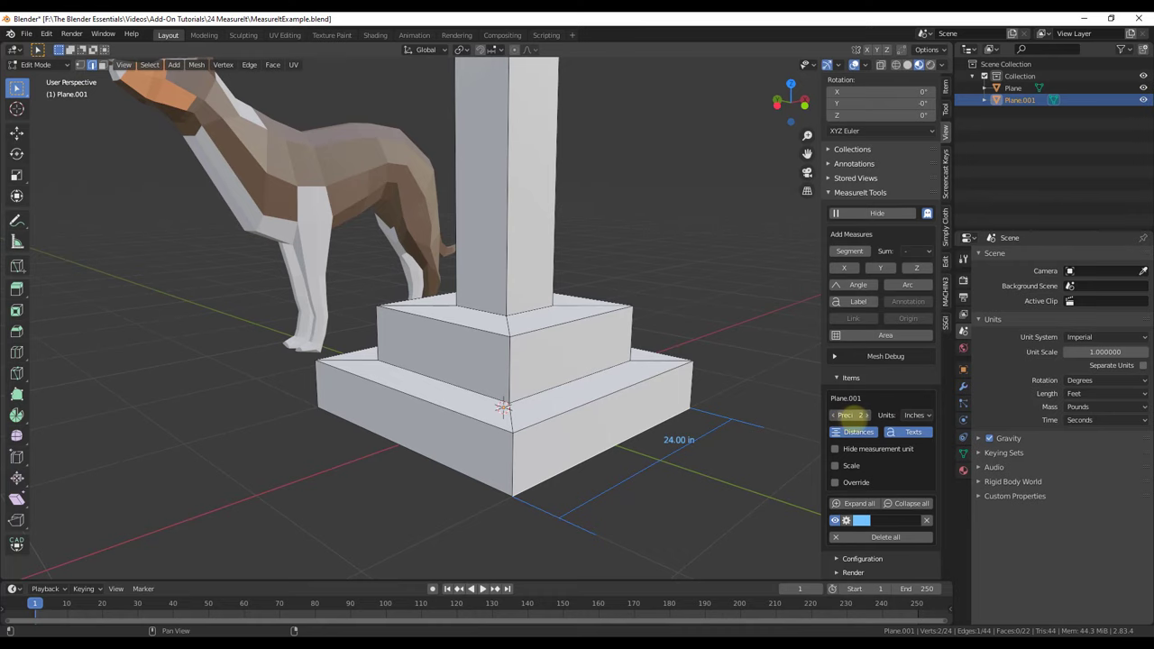
drag(853, 413, 886, 414)
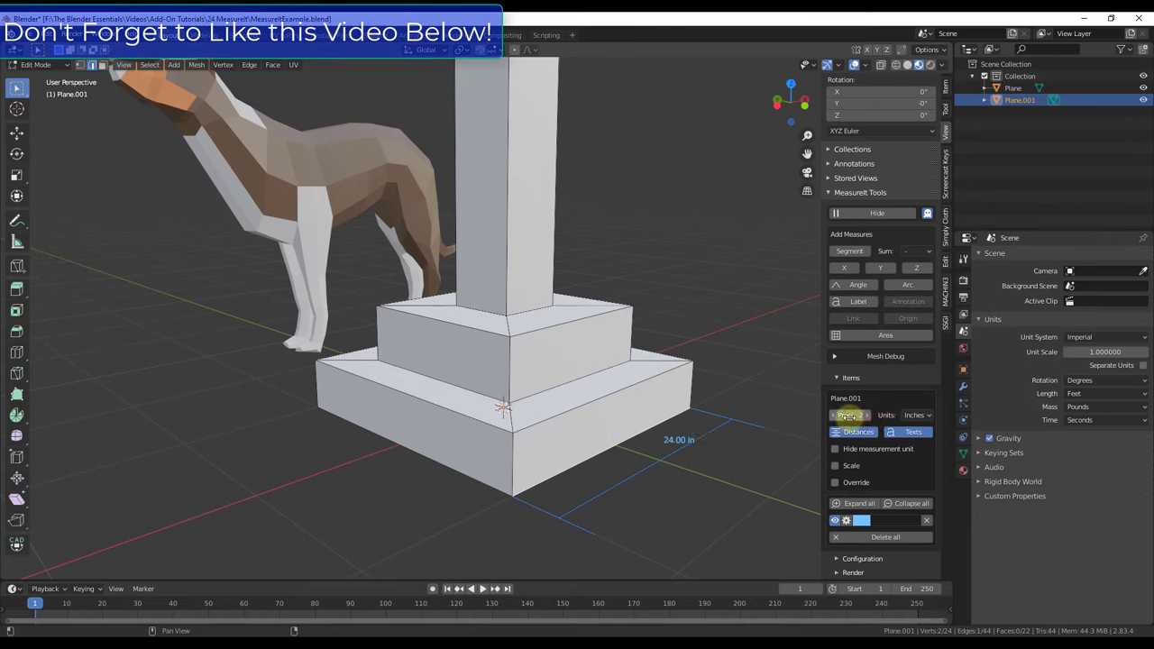
click(845, 465)
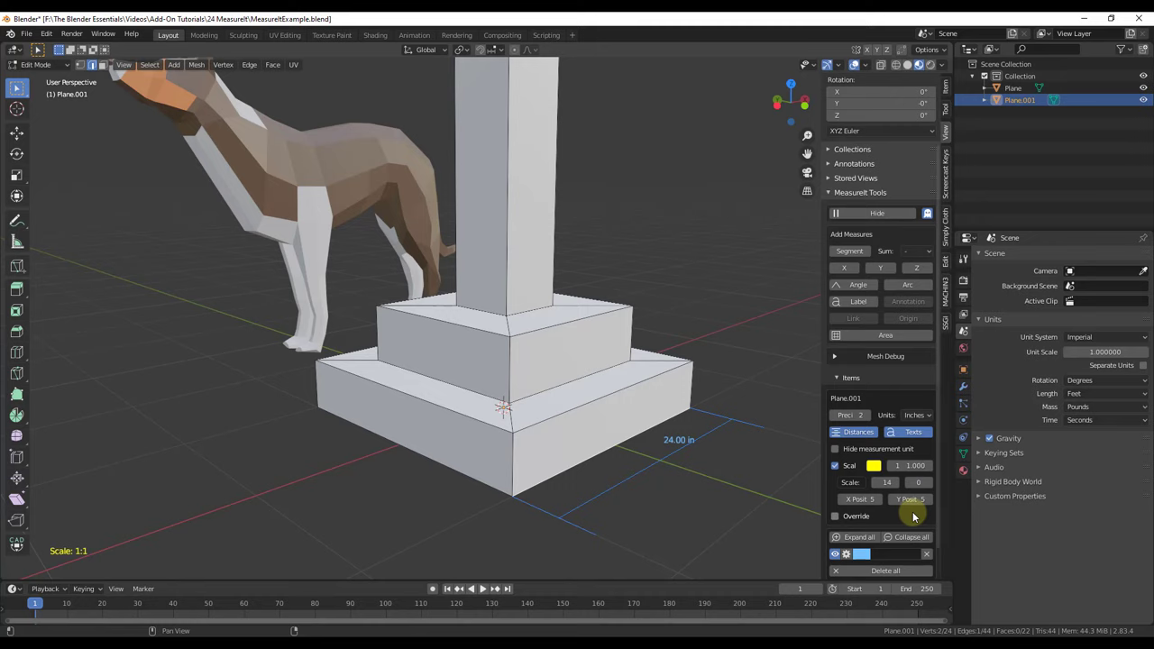
click(848, 467)
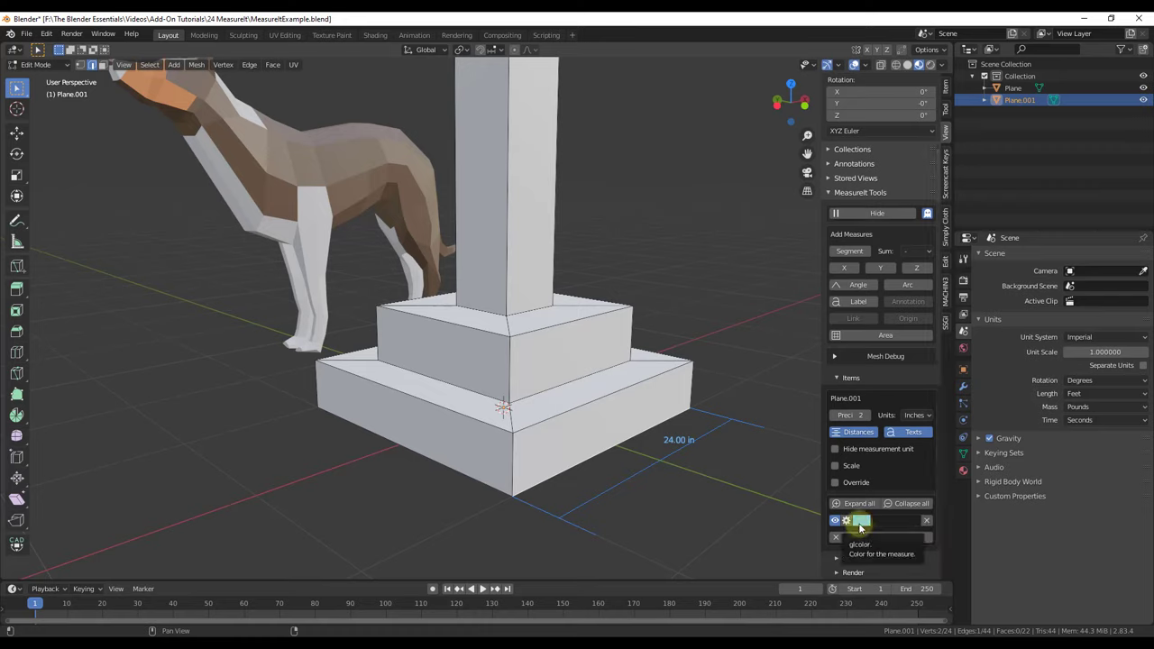
Change the 24.00 in measure's colour to a pale pink
click(863, 523)
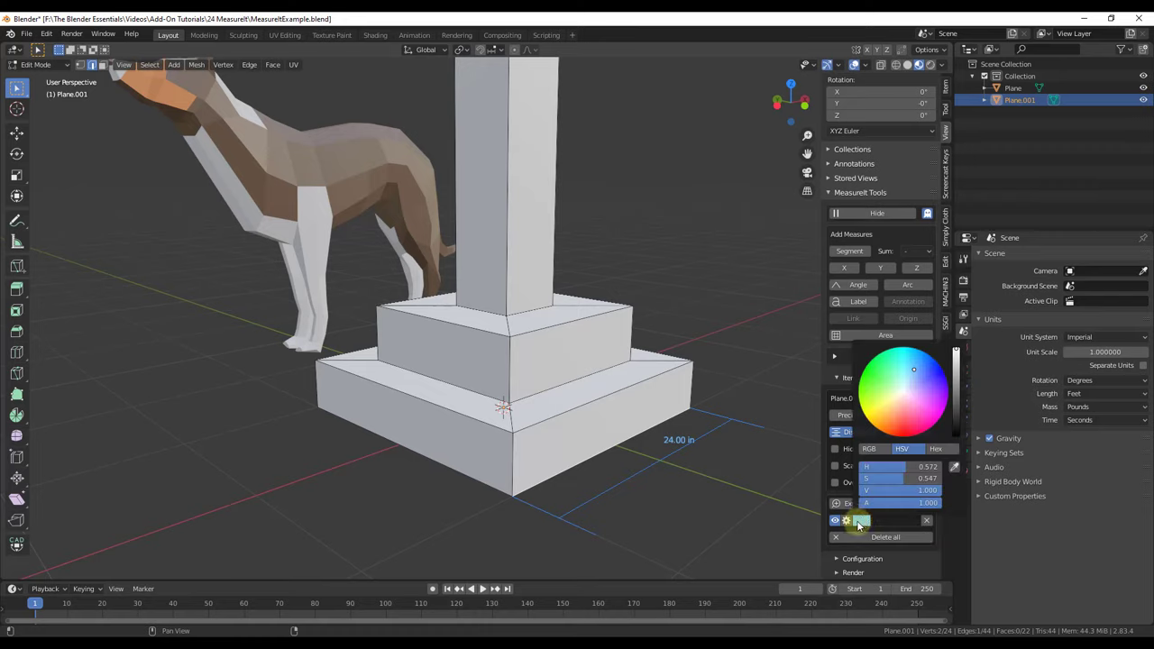
click(905, 392)
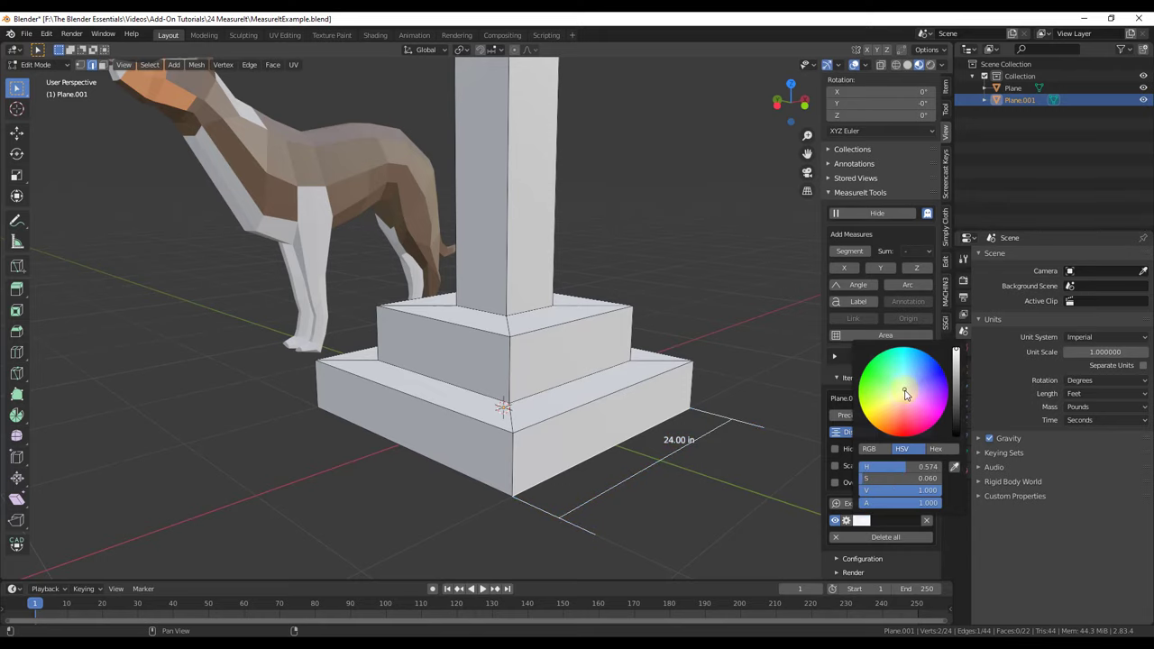
click(903, 395)
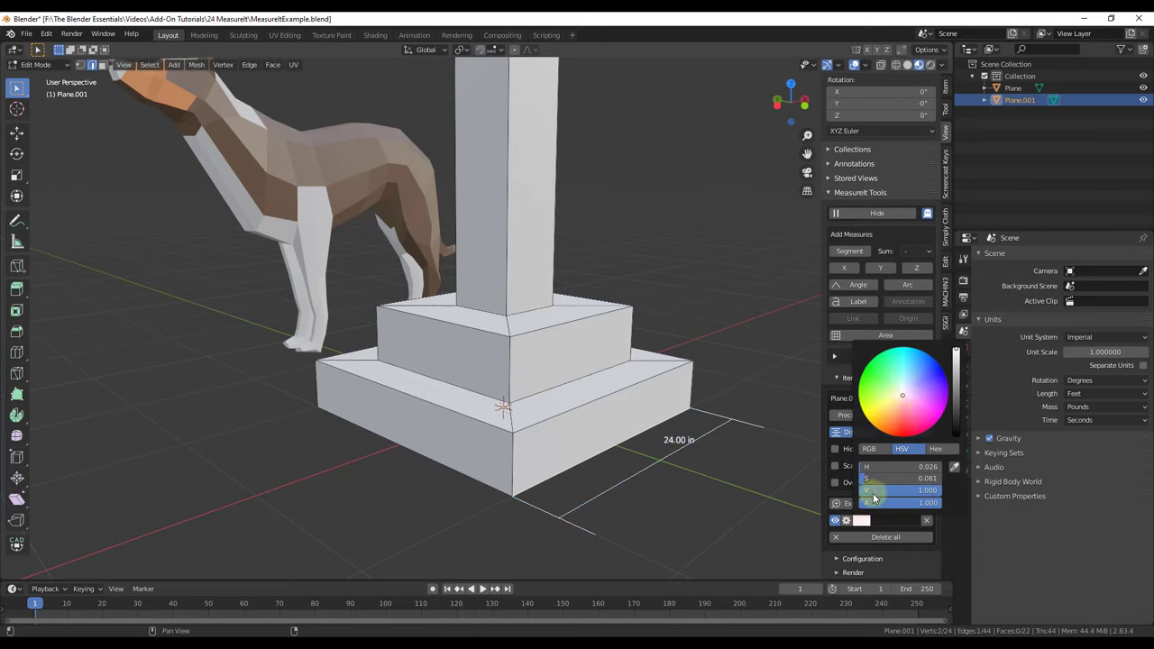
Set the measure's font size to 26, tilt the label, and set distance to 0.16
click(849, 521)
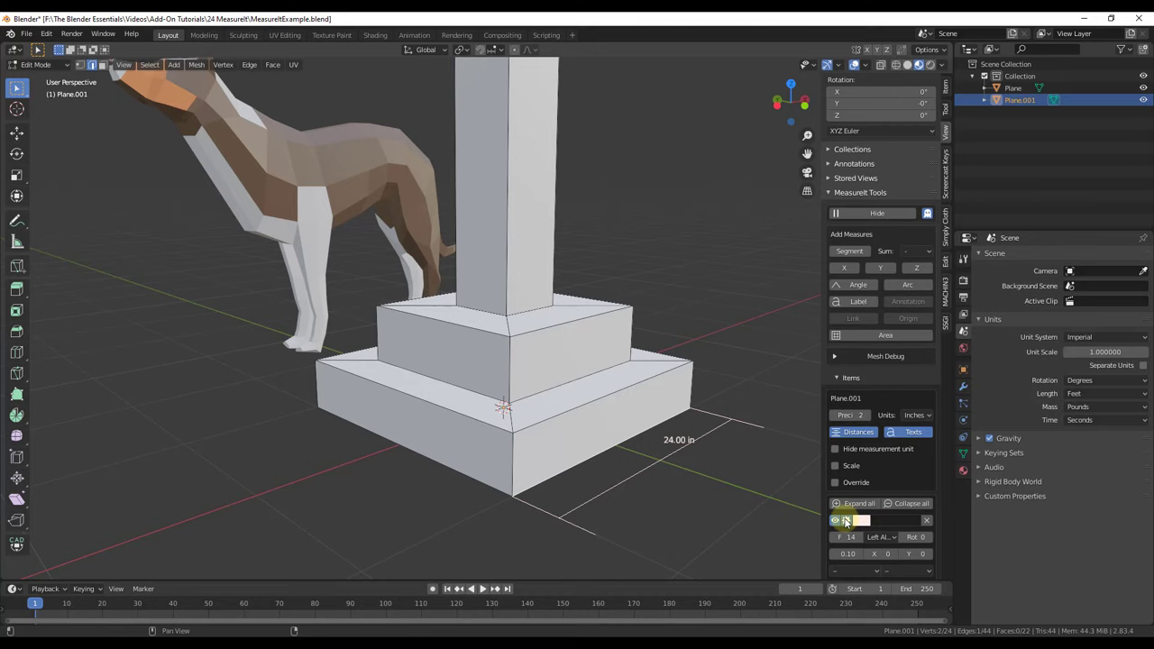
scroll(878, 422, down, 3)
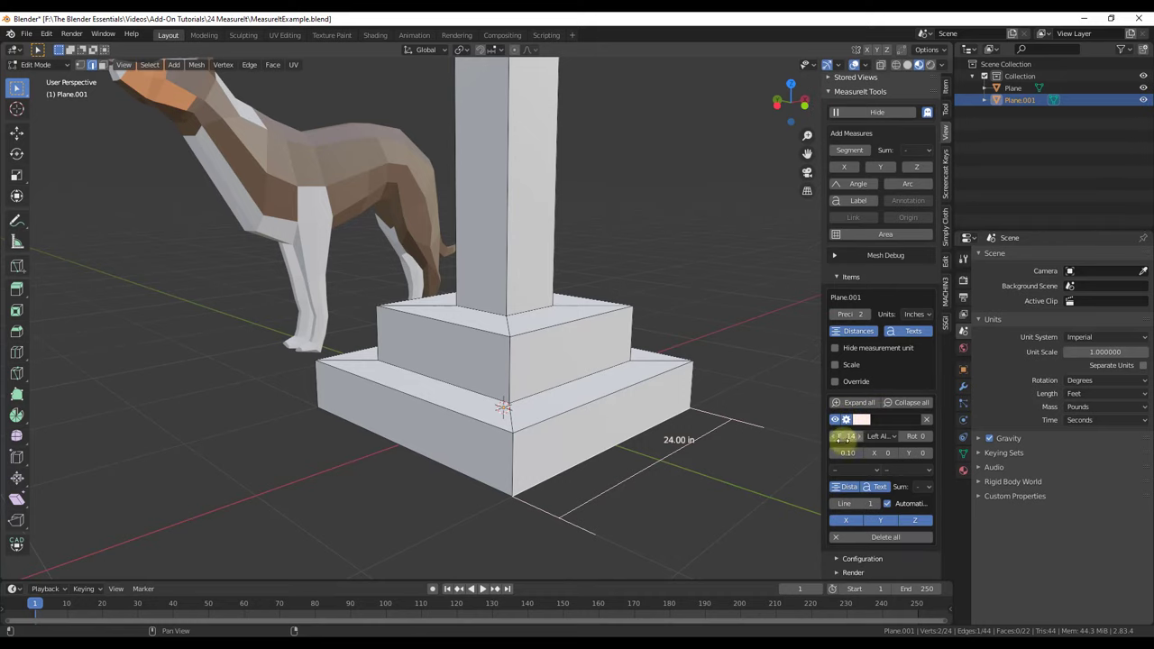
mouse_move(837, 436)
mouse_down()
mouse_move(866, 437)
mouse_move(850, 436)
mouse_up()
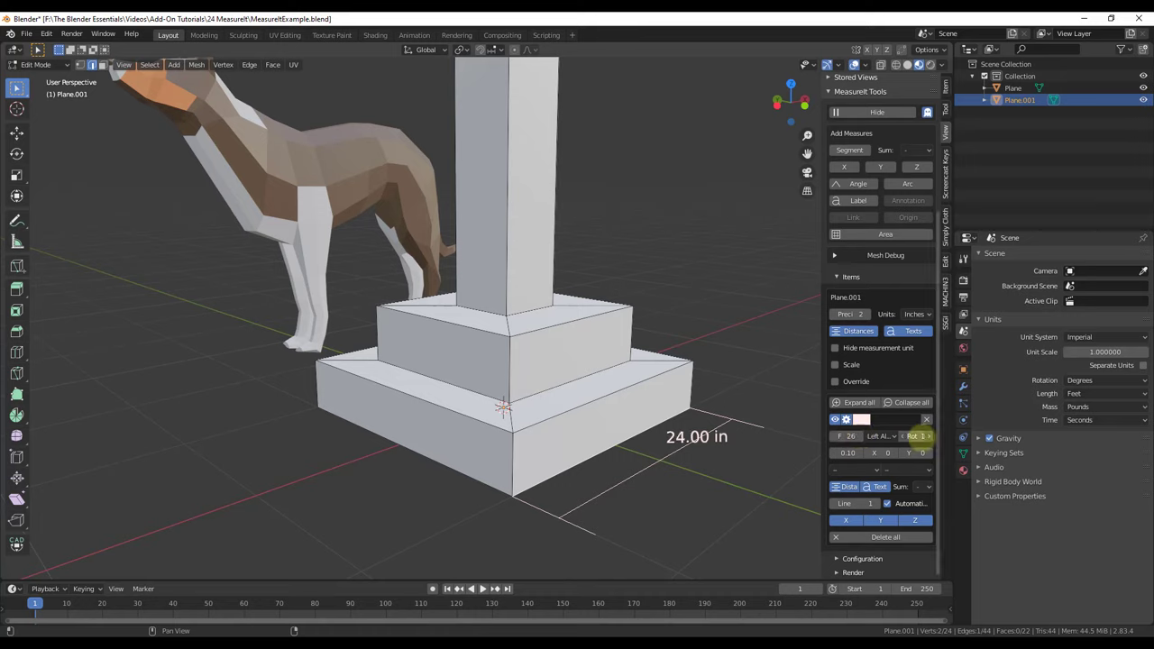
drag(919, 436, 942, 454)
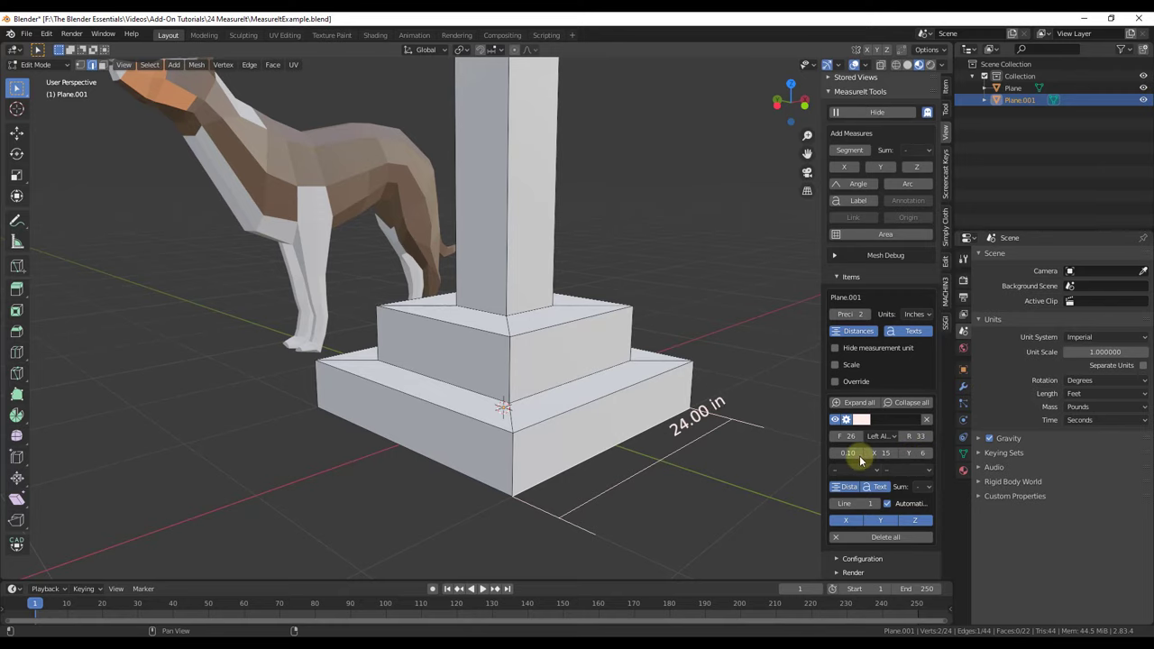
drag(848, 454, 845, 457)
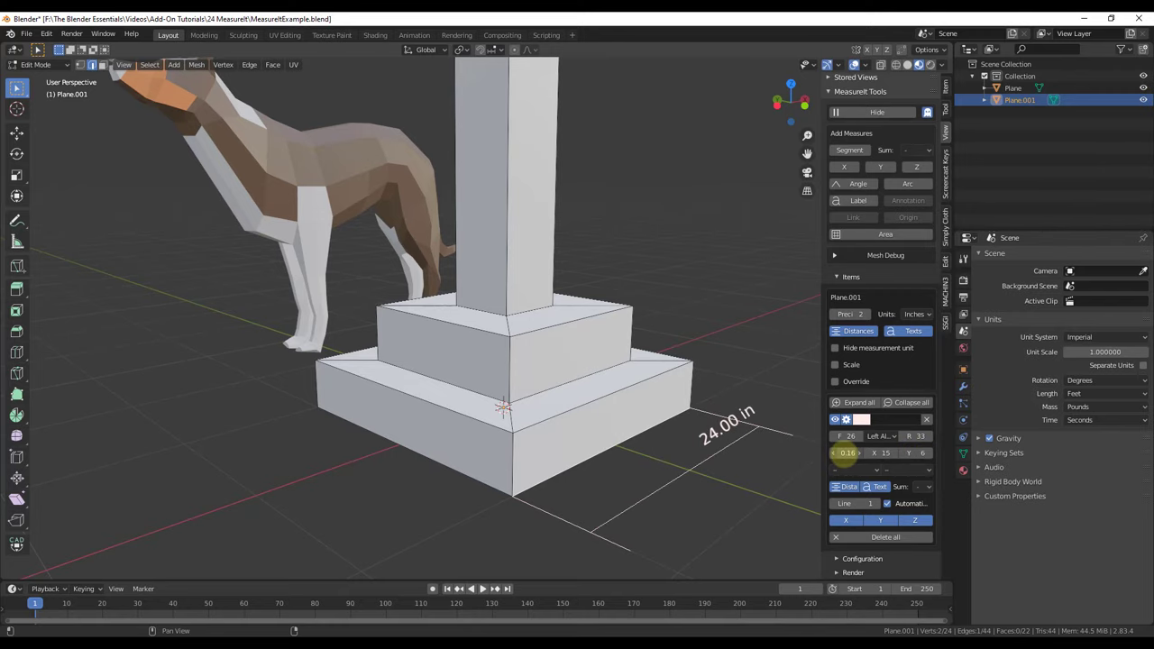
middle_drag(739, 427, 755, 357)
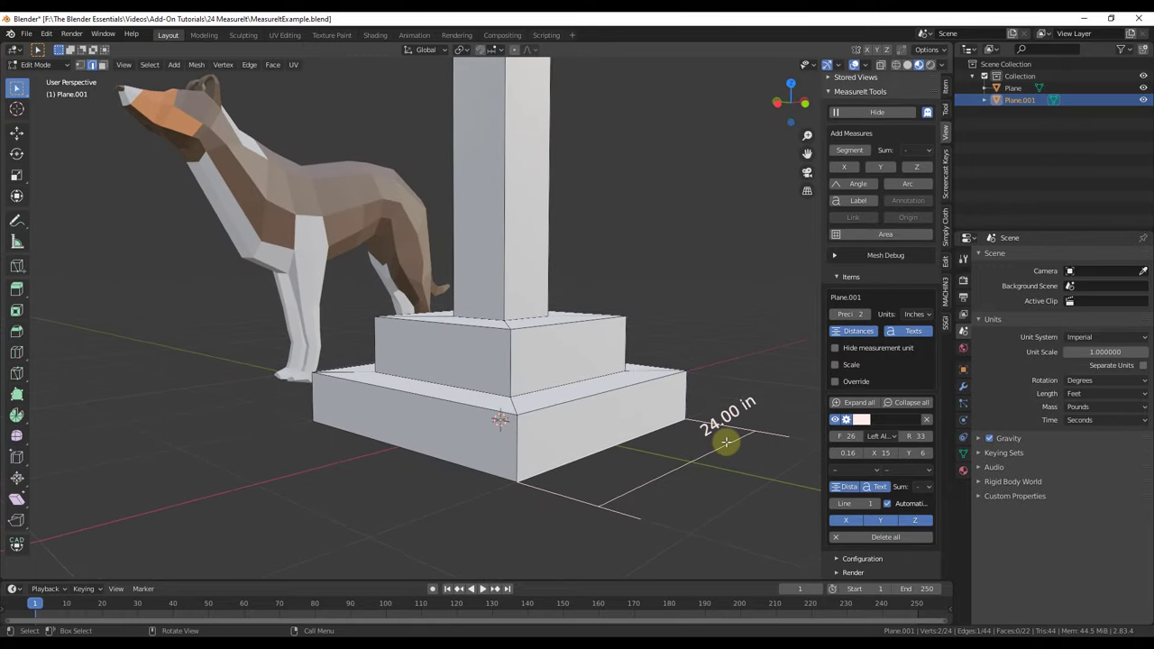
middle_drag(724, 427, 932, 322)
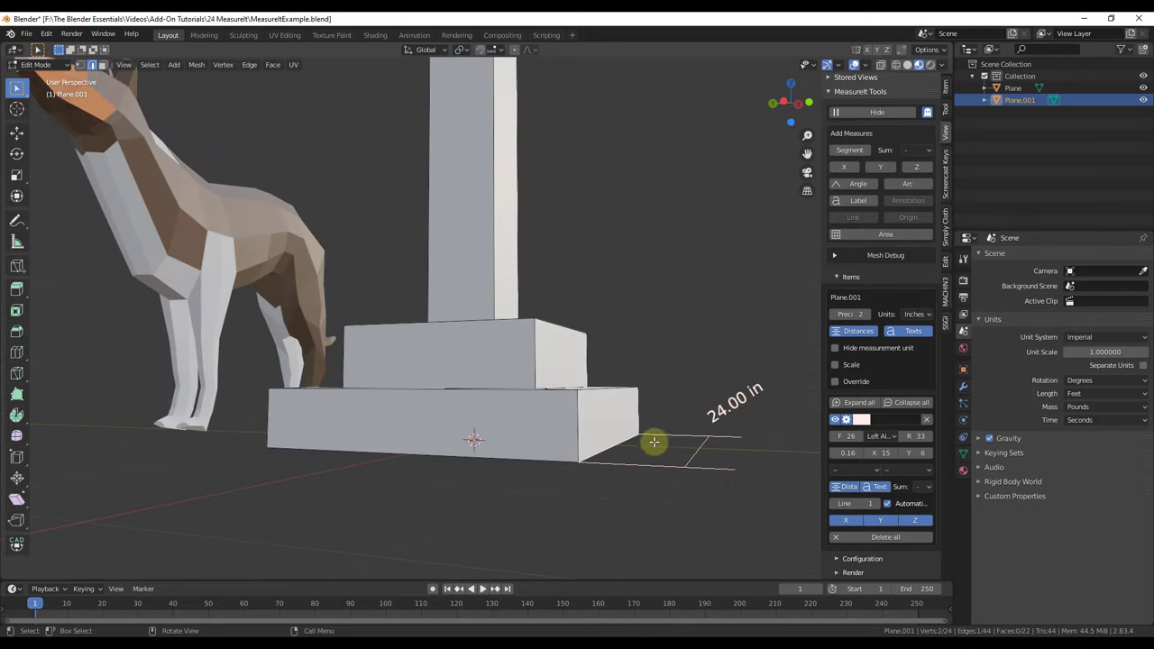
click(782, 103)
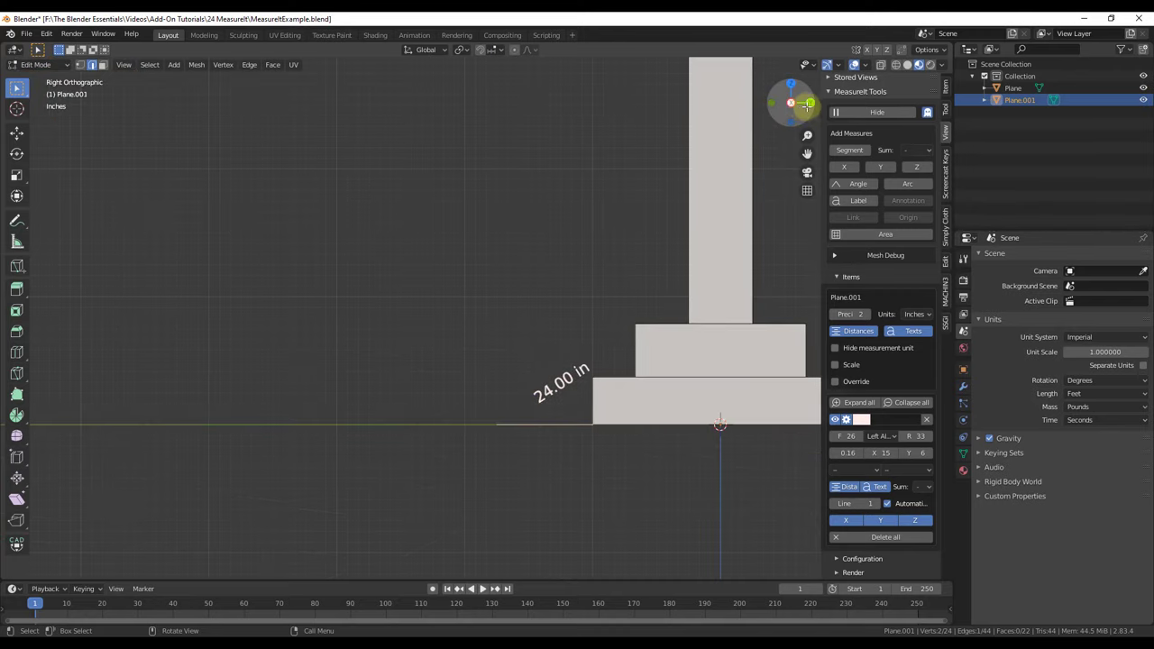
click(809, 102)
click(809, 103)
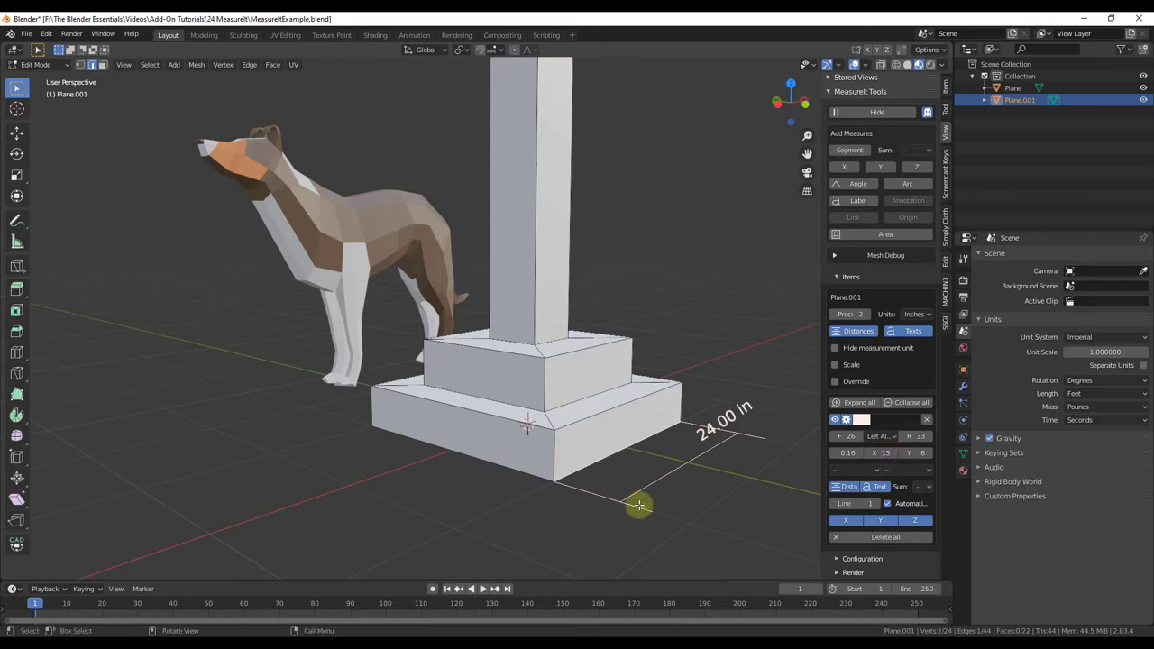
Set both ends of the 24.00 in dimension line to Triangle arrowheads
click(857, 470)
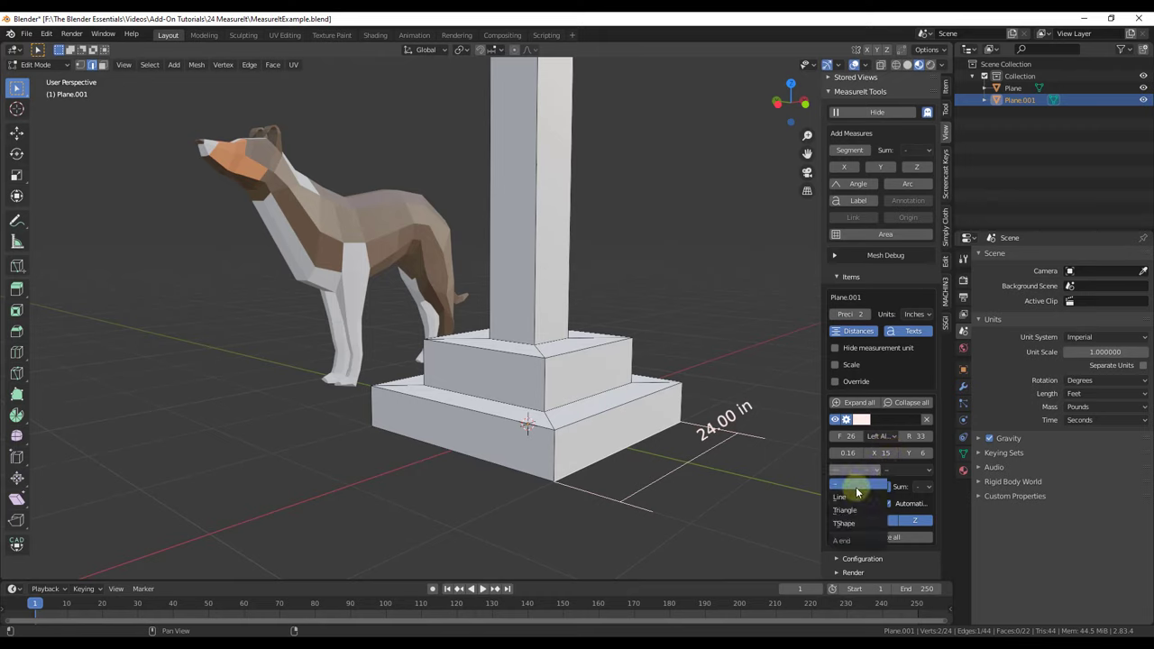
click(845, 510)
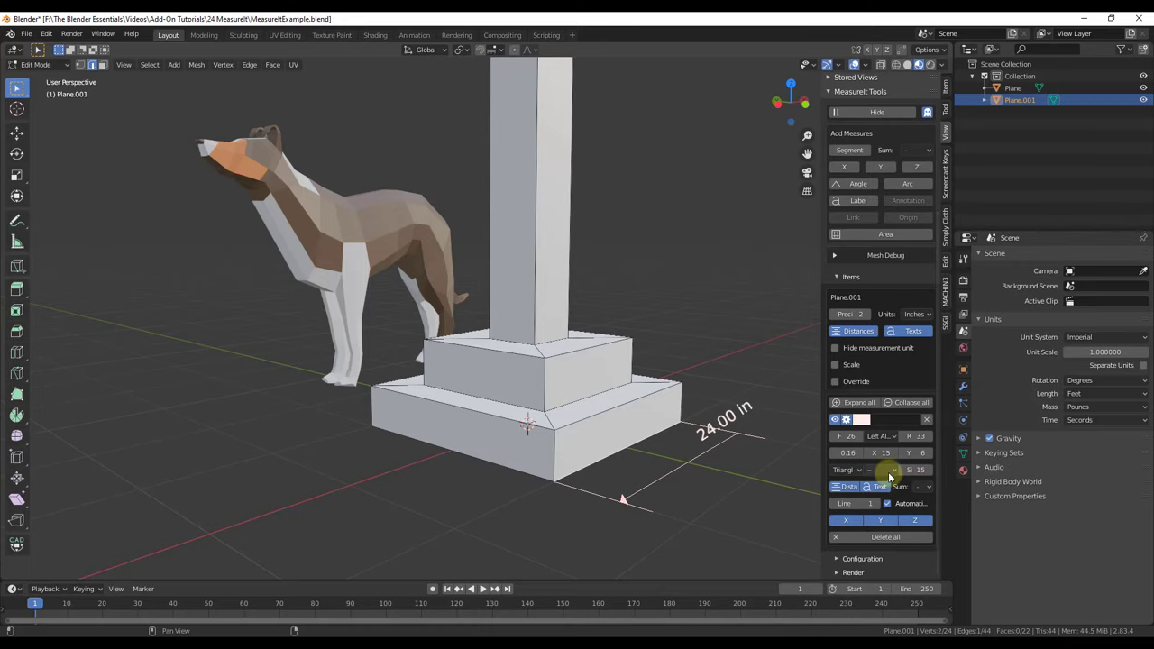
click(888, 470)
click(878, 511)
middle_drag(685, 534, 709, 488)
middle_drag(572, 448, 625, 470)
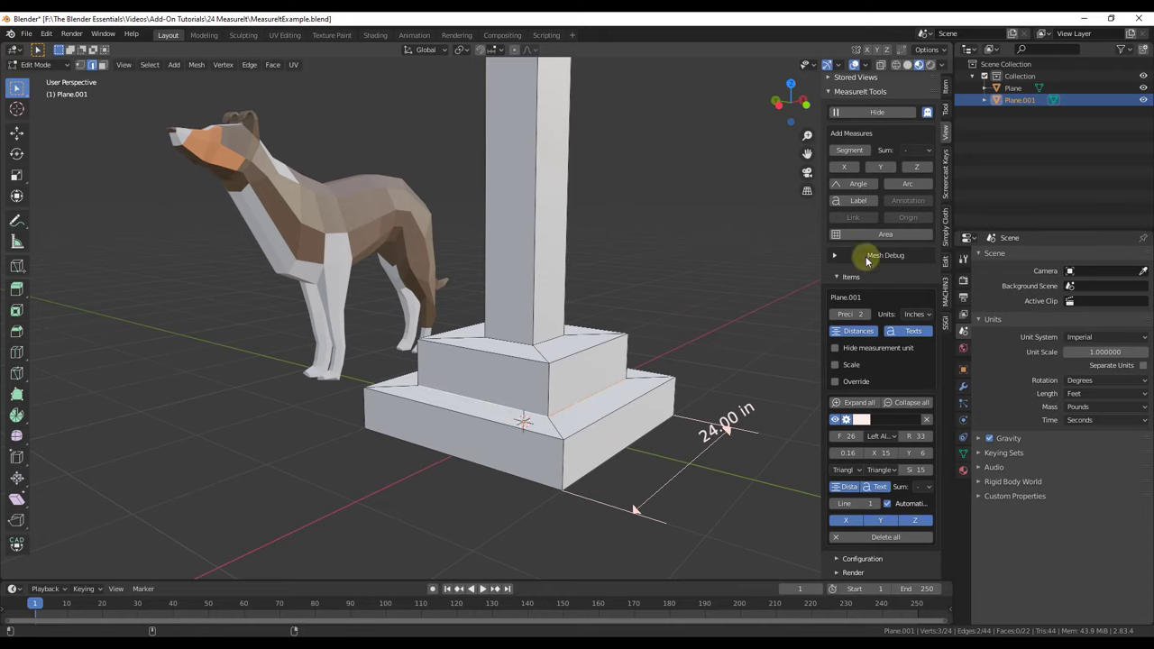
Add 16.00 in Segment measures to the middle tier's two selected top edges
click(850, 152)
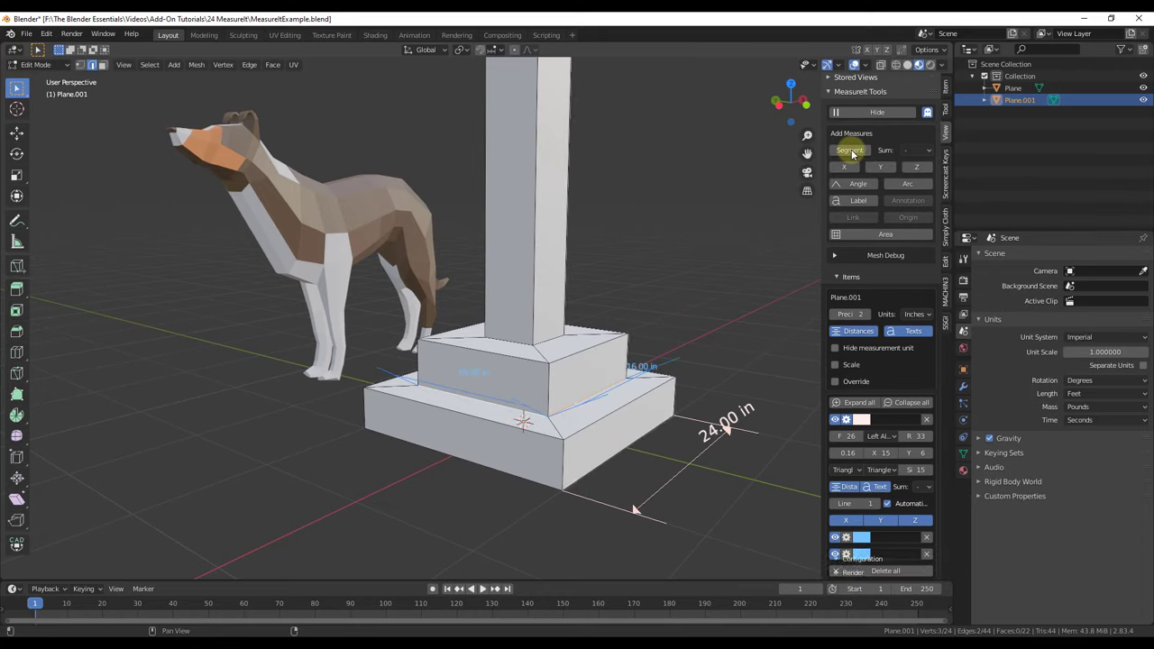
middle_drag(645, 343, 582, 408)
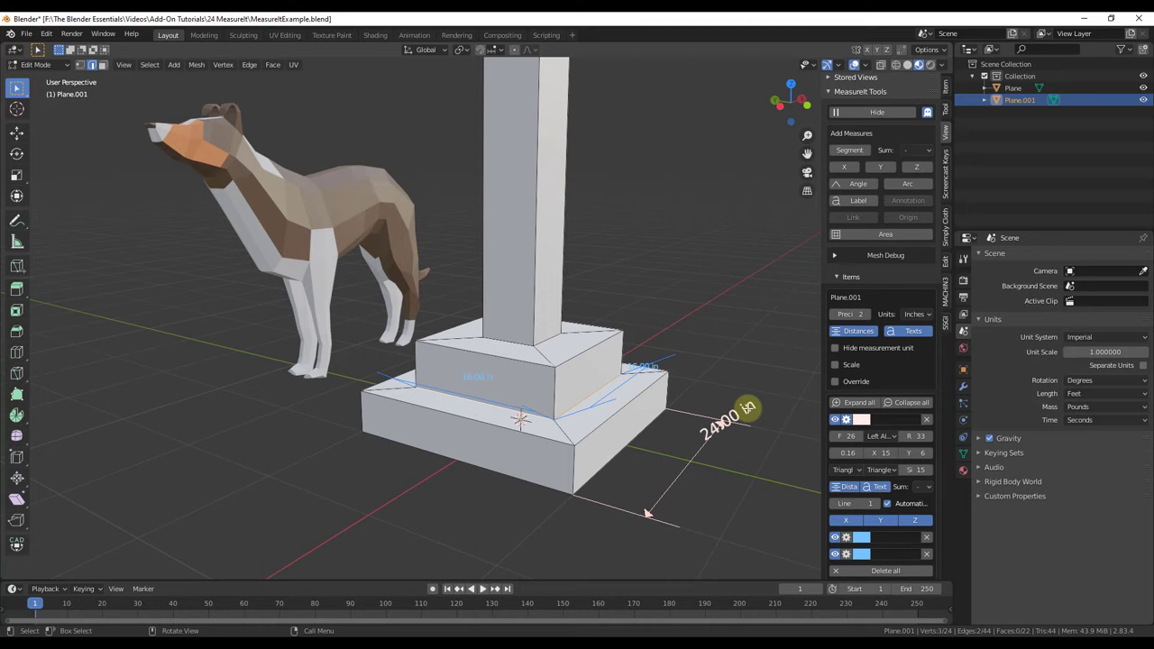
scroll(877, 518, down, 1)
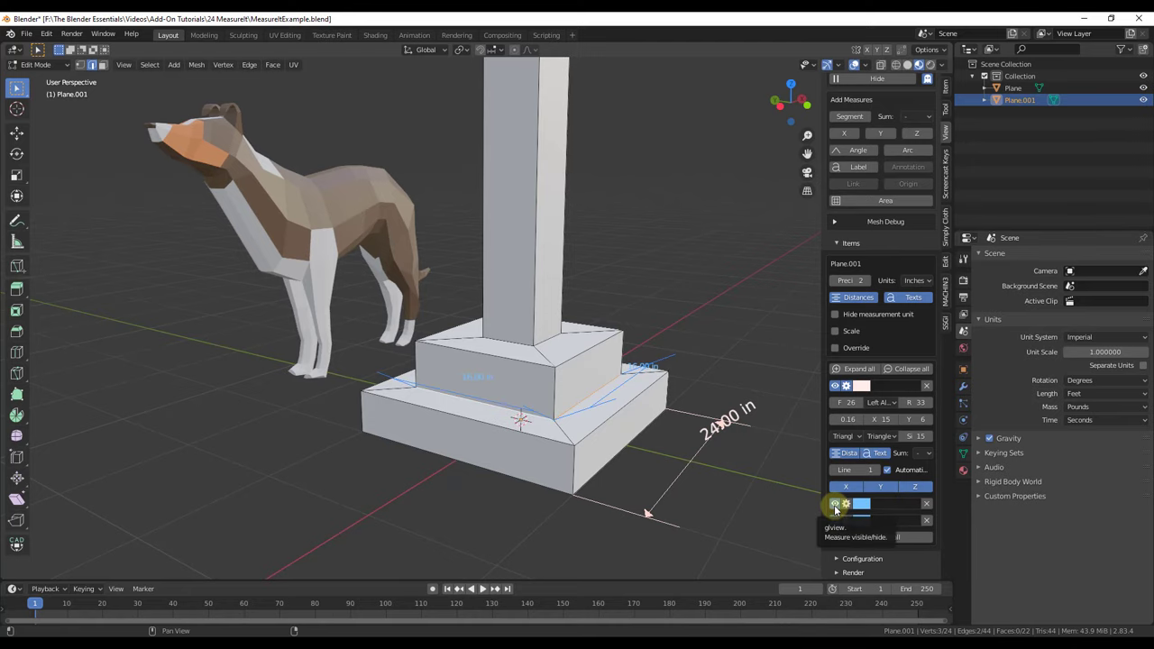
drag(772, 102, 662, 441)
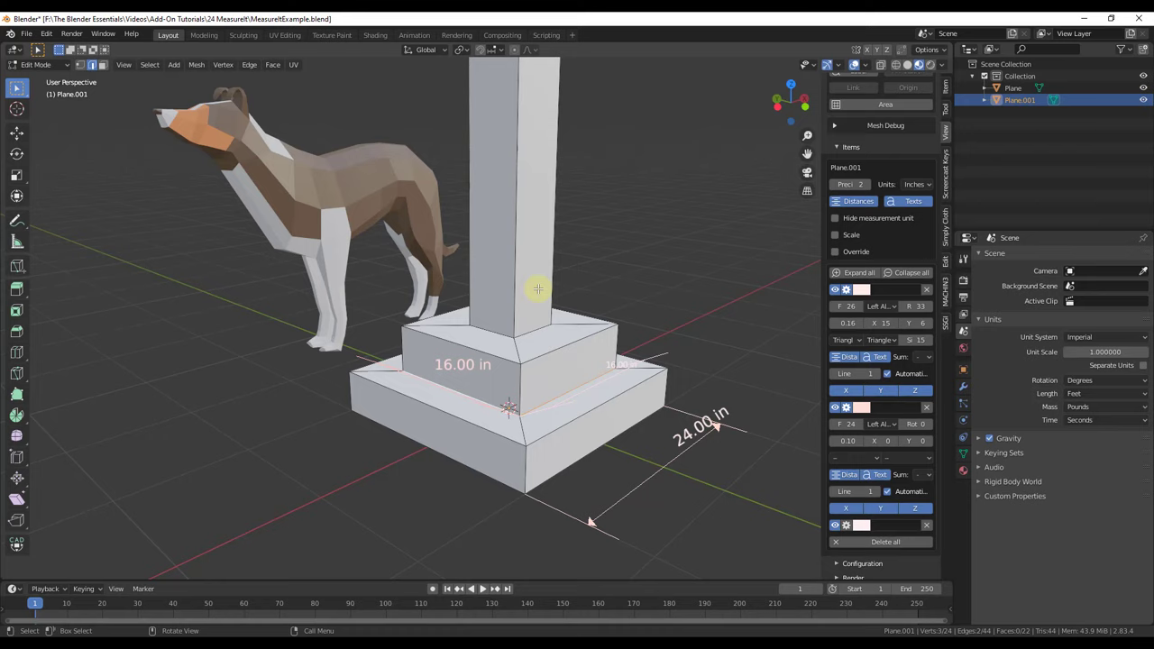
Switch to face select and add a 216.00 in² Area measure on one pillar face
scroll(888, 360, up, 6)
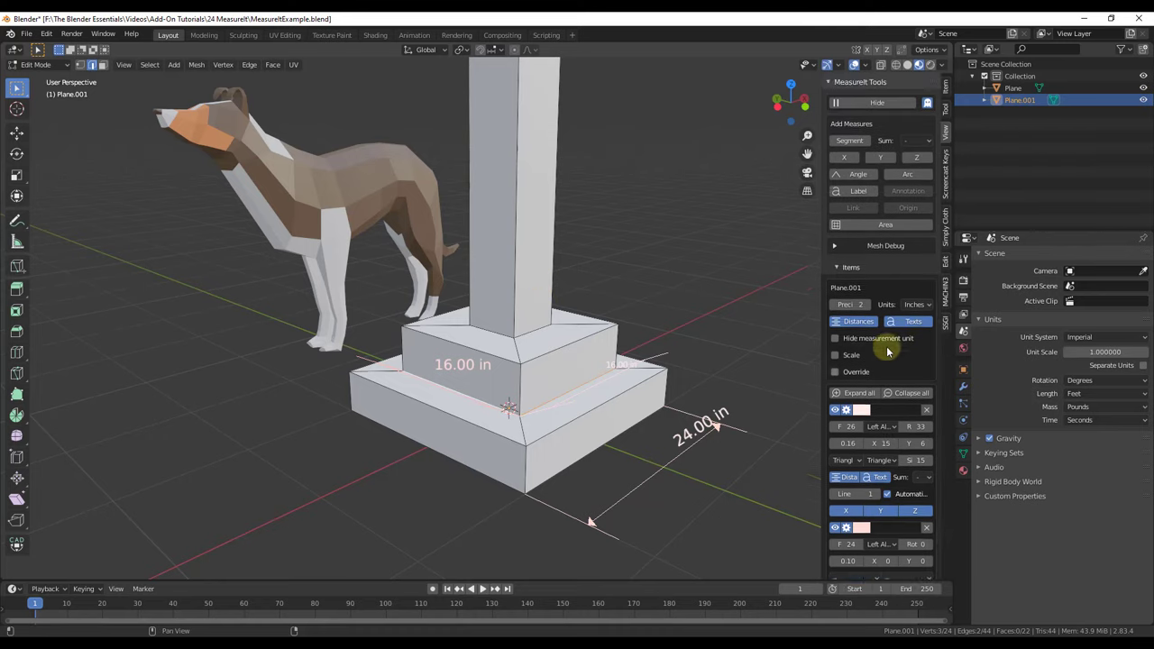
mouse_move(637, 250)
middle_down()
mouse_move(590, 309)
mouse_move(525, 226)
mouse_move(538, 225)
middle_up()
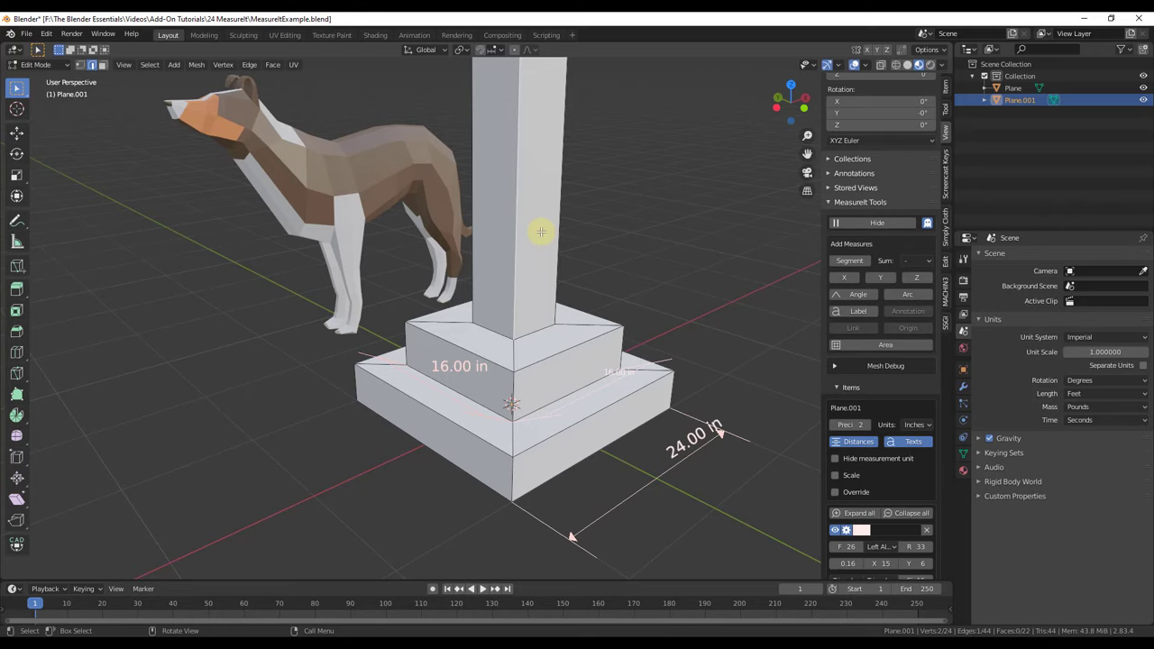
key(3)
click(541, 232)
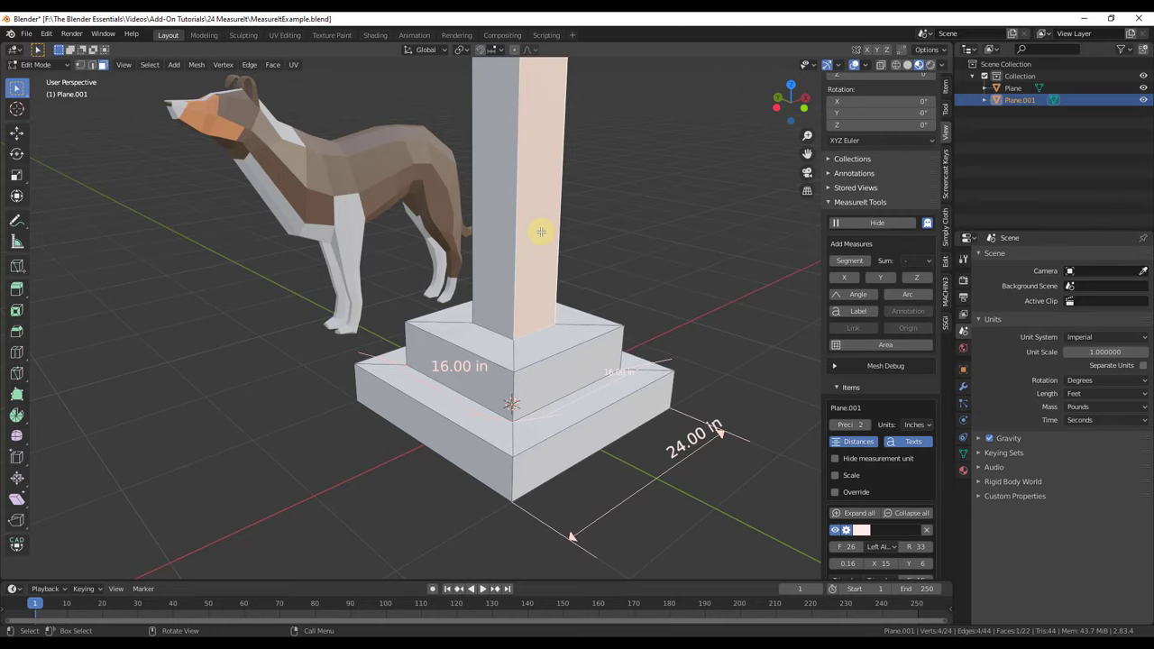
scroll(529, 380, down, 5)
scroll(541, 219, up, 4)
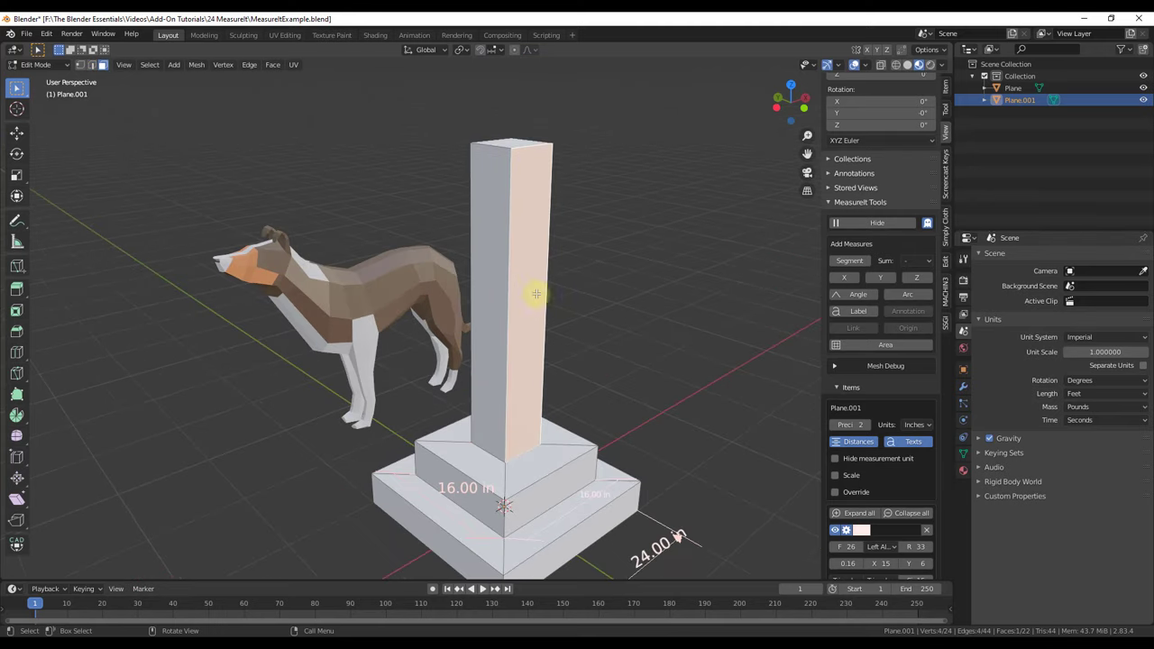
click(878, 345)
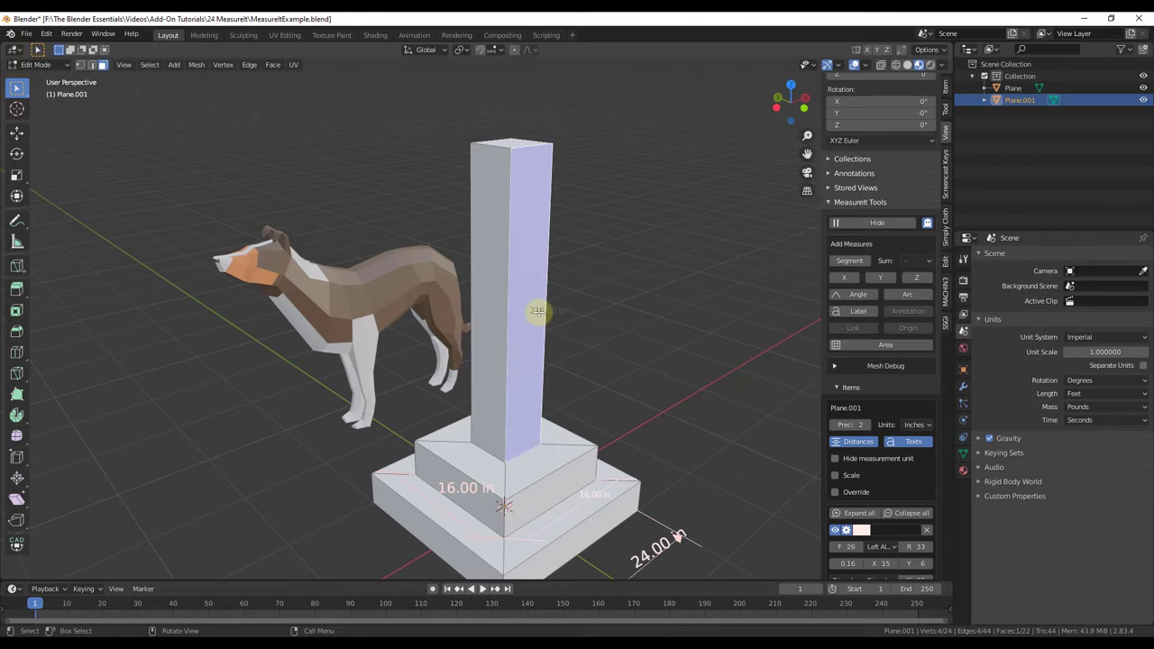
Add a second 216.00 in² Area measure on the pillar's left face
scroll(552, 313, up, 4)
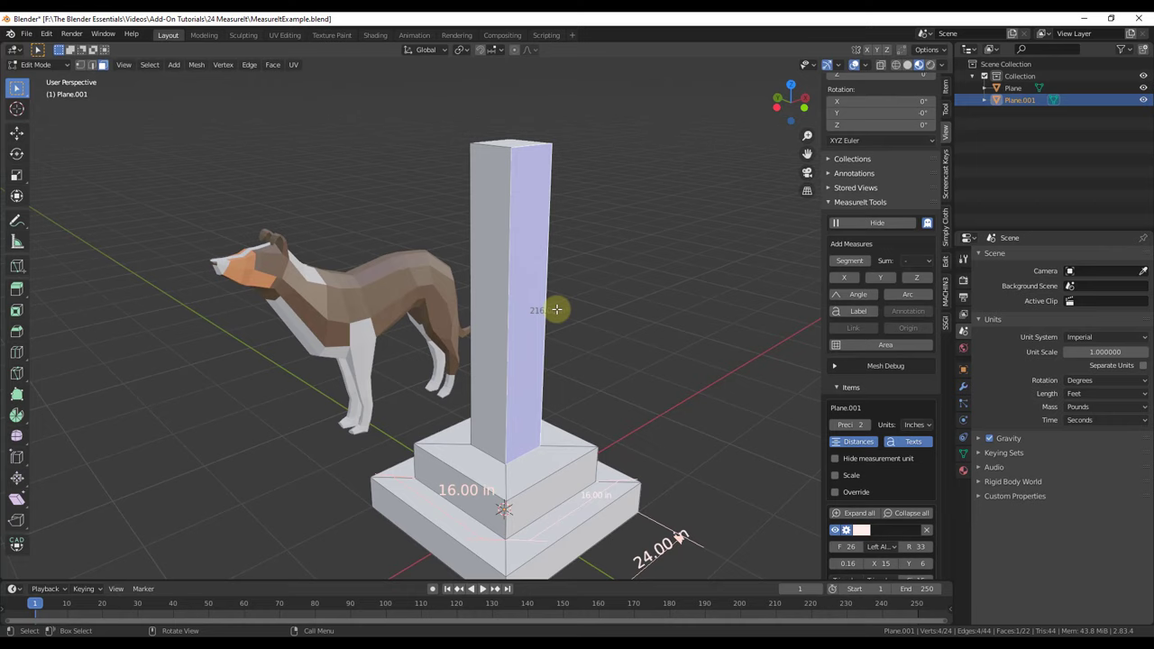
scroll(546, 317, down, 4)
middle_drag(536, 322, 487, 307)
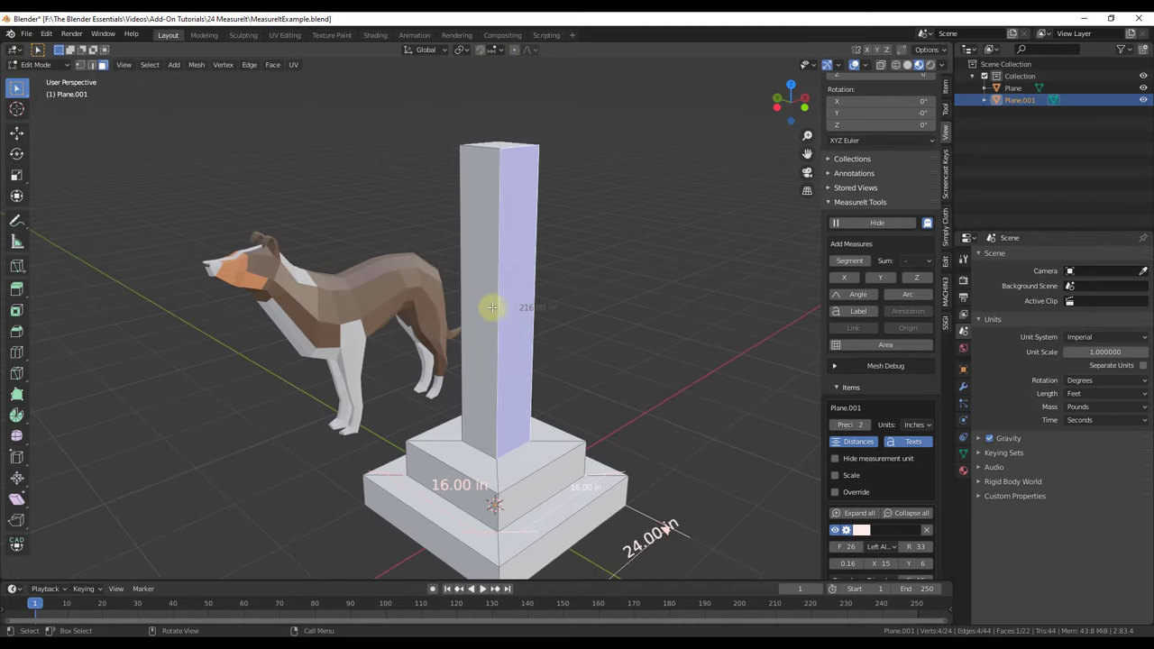
click(479, 304)
click(876, 345)
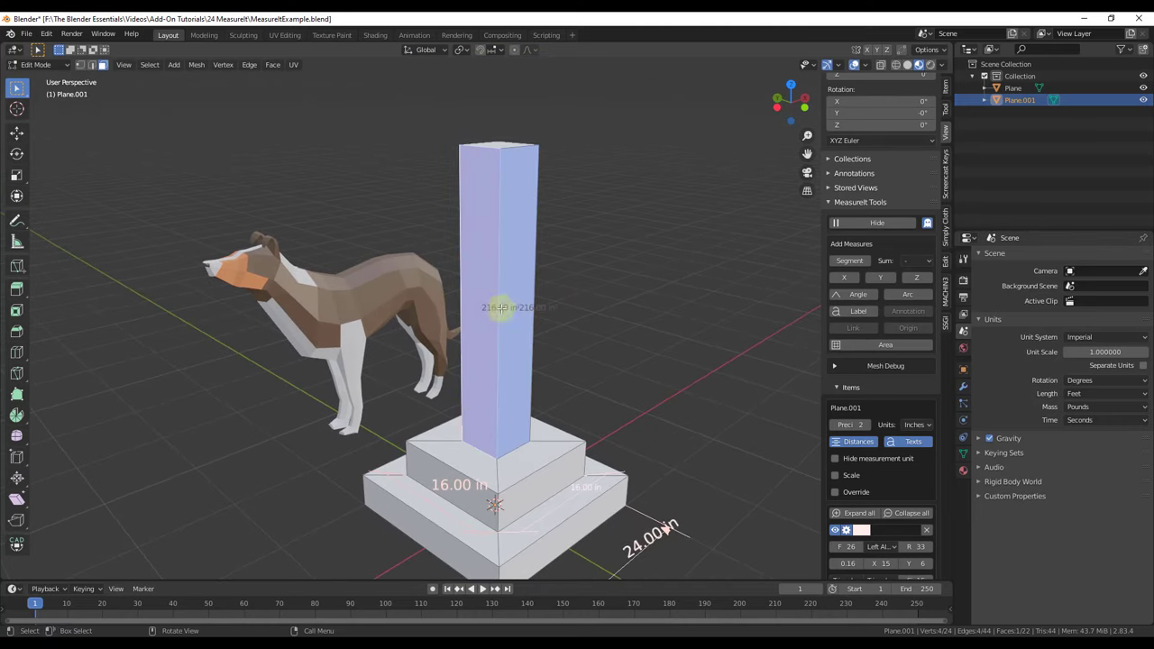
scroll(888, 442, down, 8)
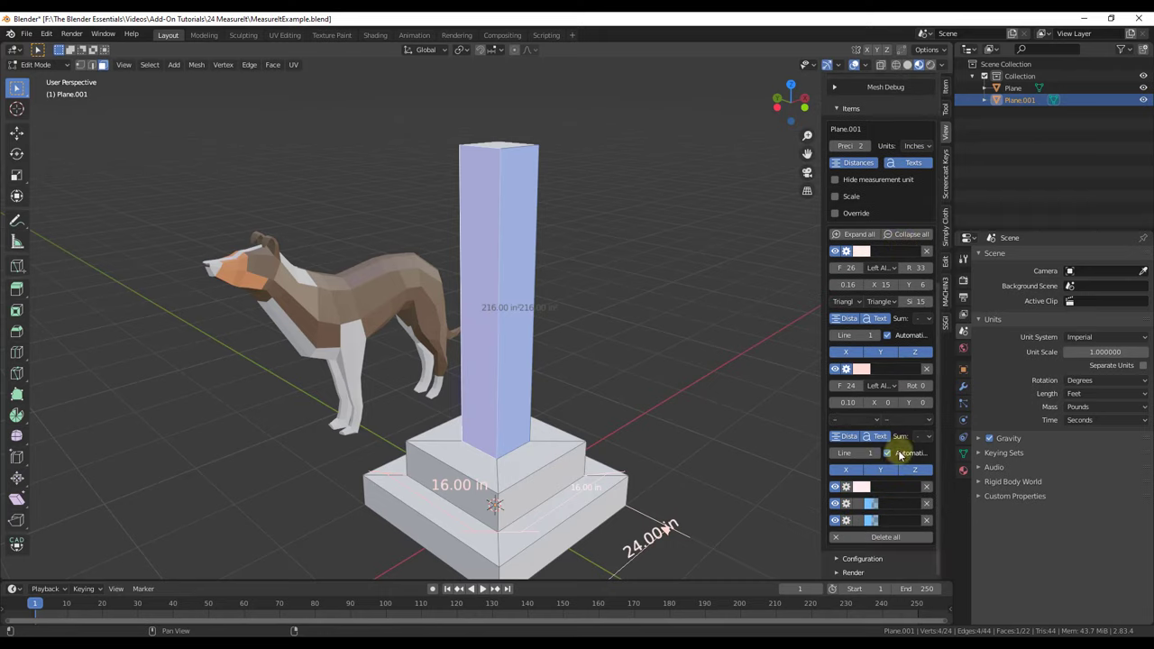
Shift the second 216.00 in² area label to an X offset of 39
click(862, 506)
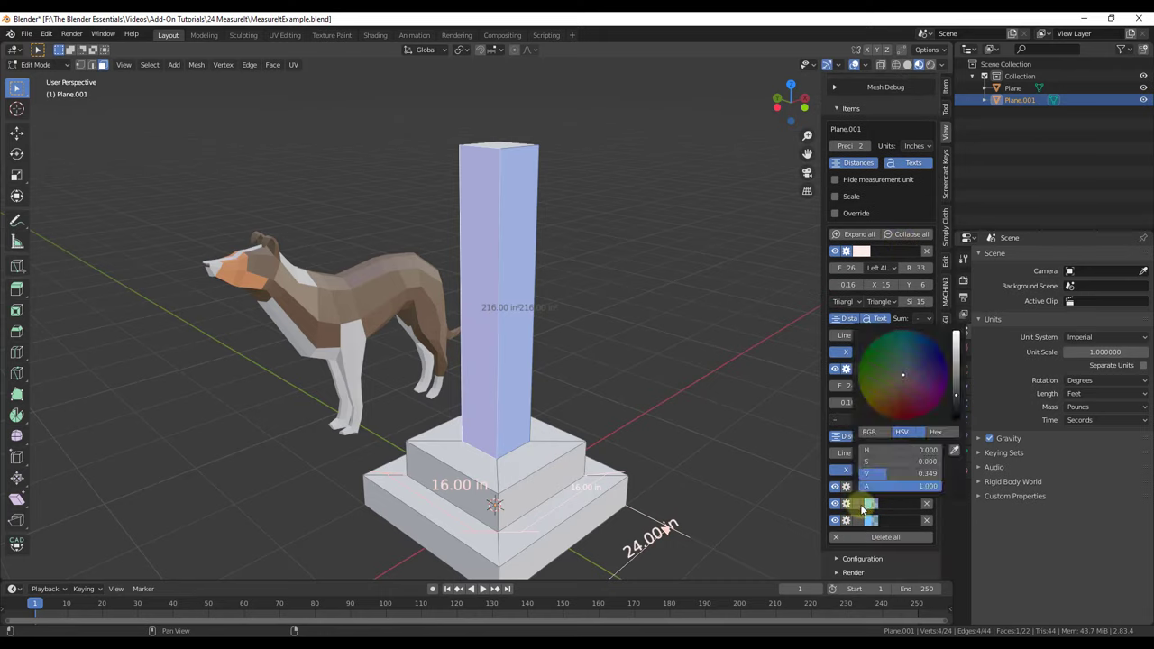
click(846, 505)
scroll(845, 507, down, 2)
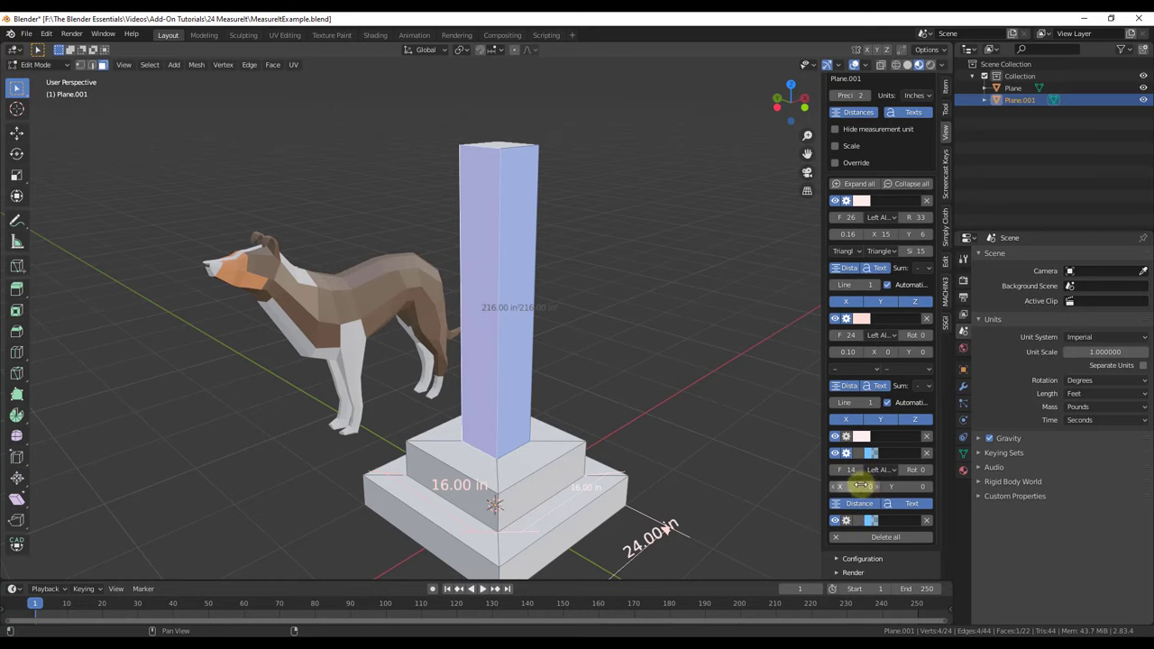
drag(861, 486, 915, 486)
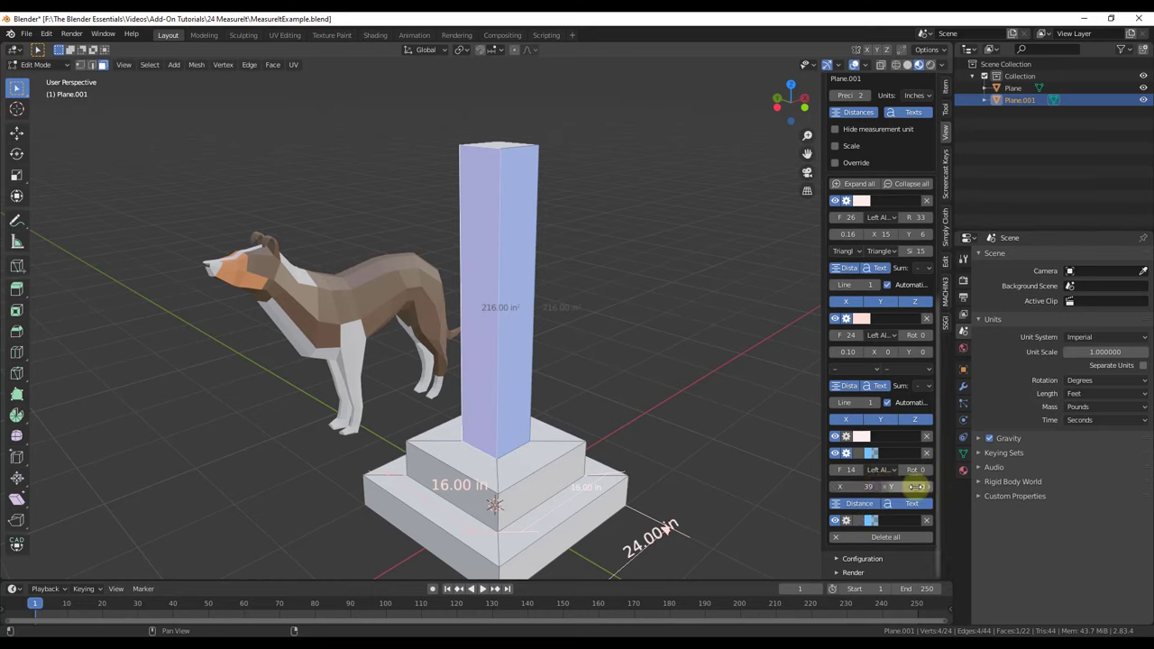
Give the area measurement a pale translucent blue face fill
click(871, 453)
click(912, 326)
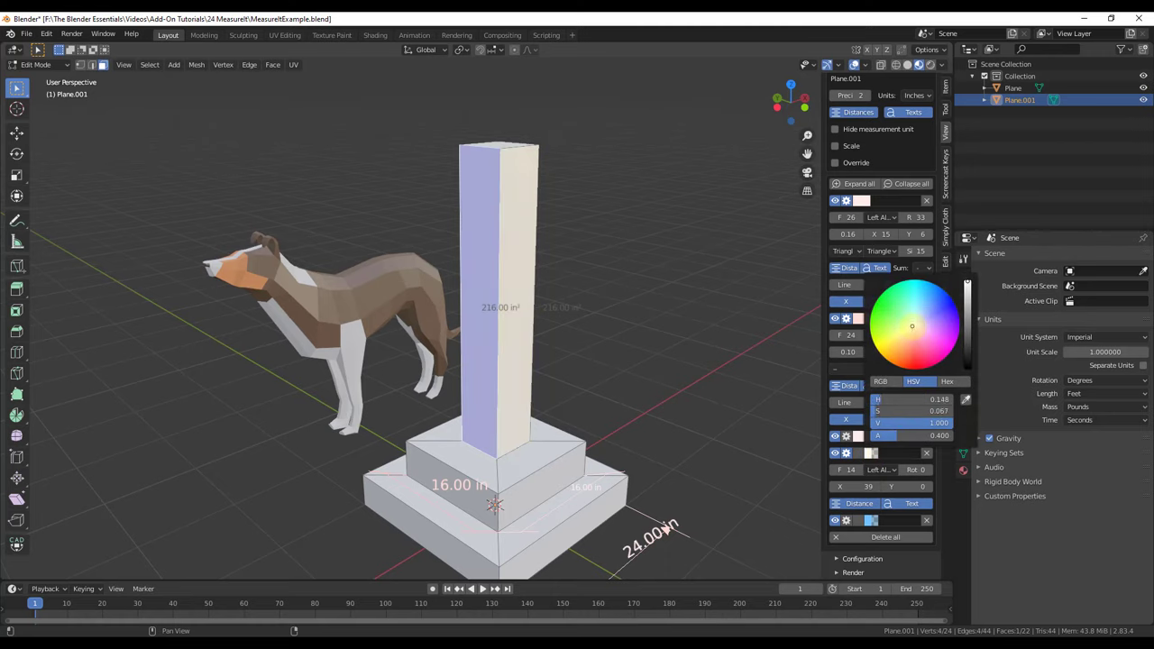
click(936, 311)
click(846, 453)
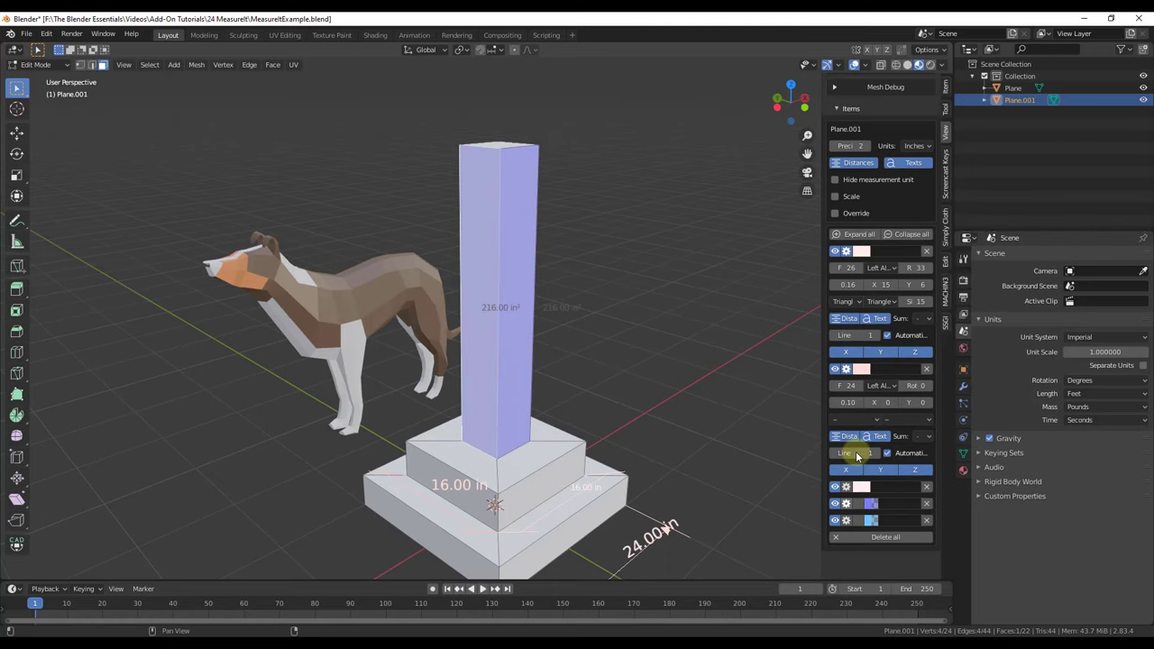
Brighten the text colour of both area labels to white
click(861, 485)
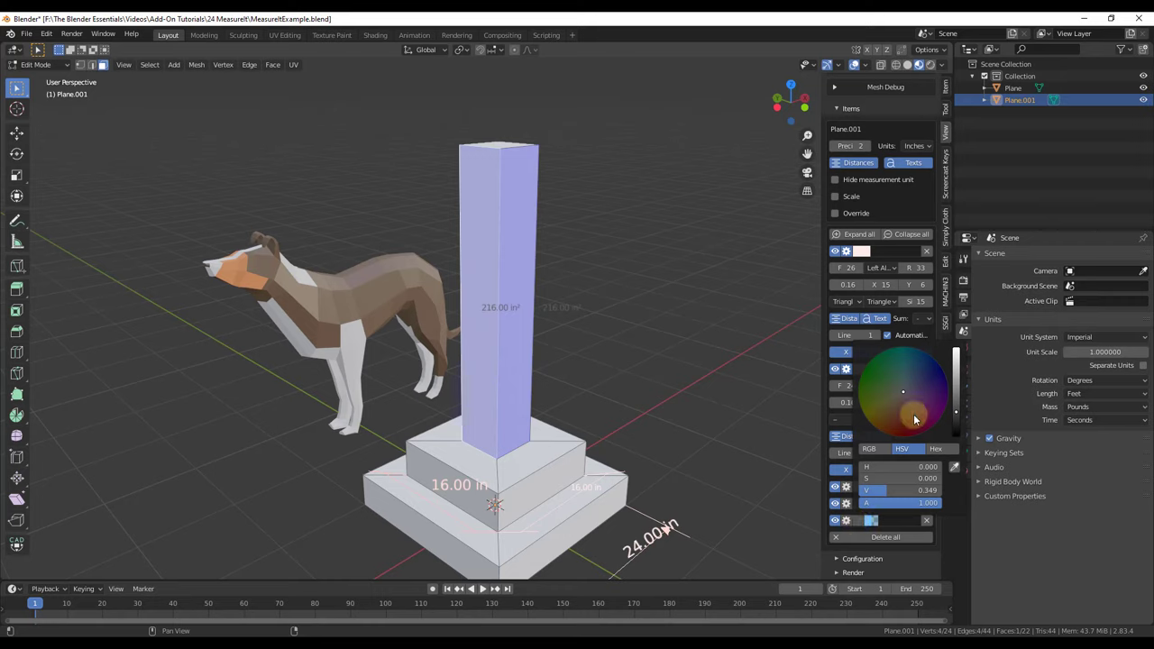
click(956, 387)
drag(955, 387, 961, 321)
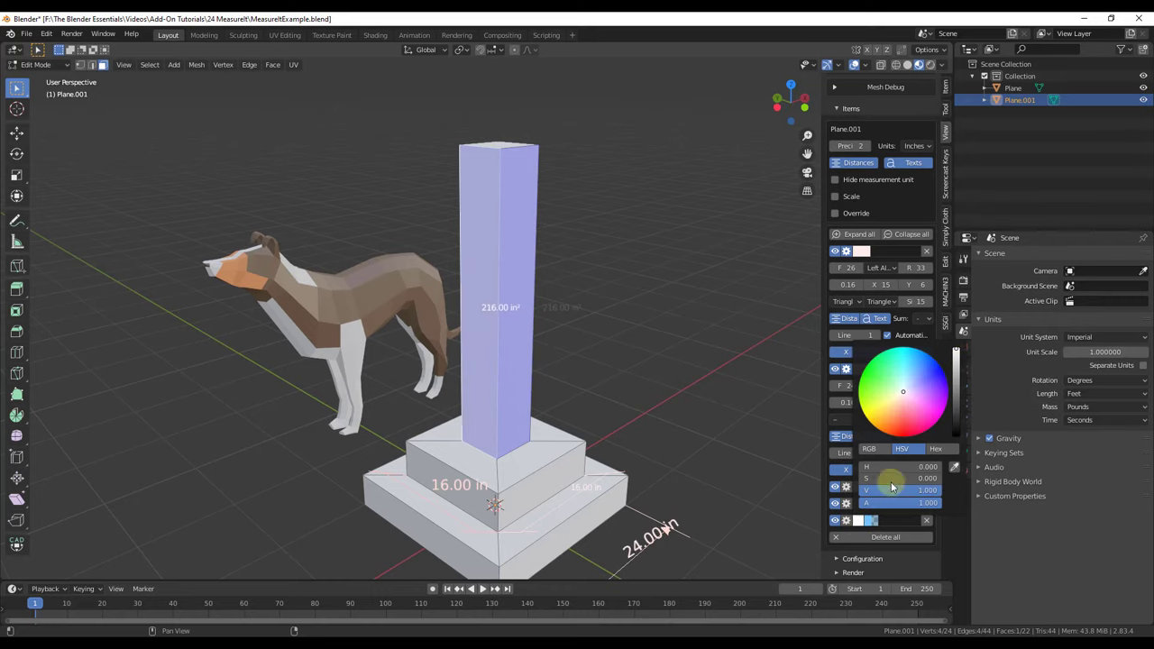
click(861, 487)
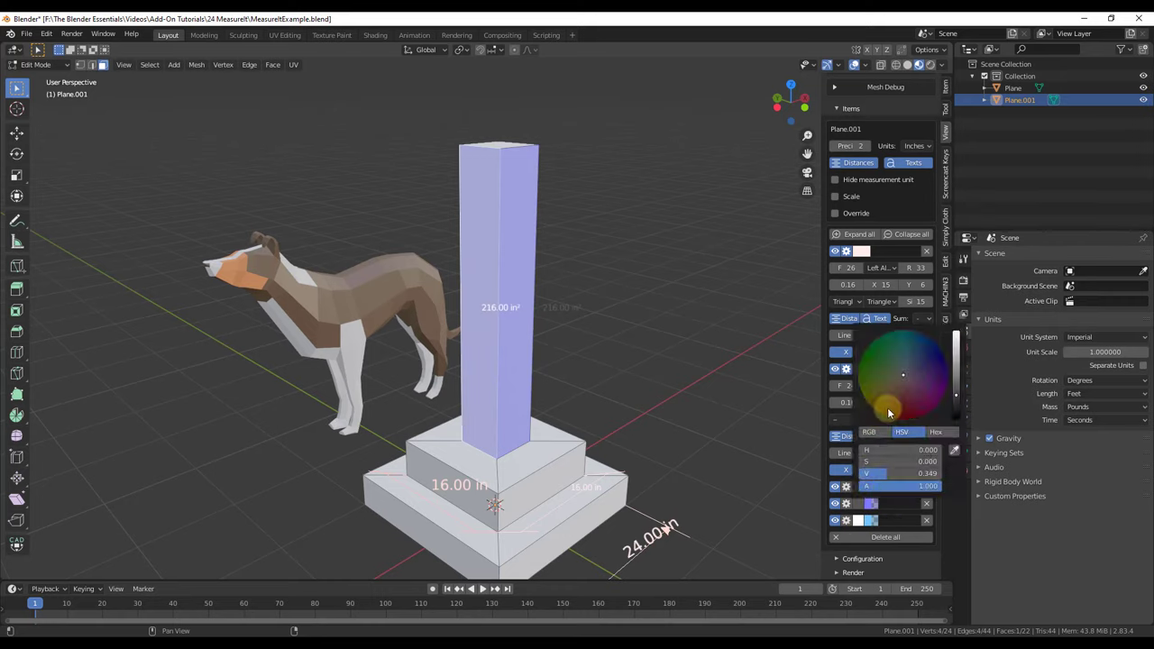
drag(961, 390, 957, 311)
middle_drag(755, 433, 478, 428)
In vertex mode, add a 22.63 in segment measurement between two upper-step corner vertices
scroll(478, 428, up, 4)
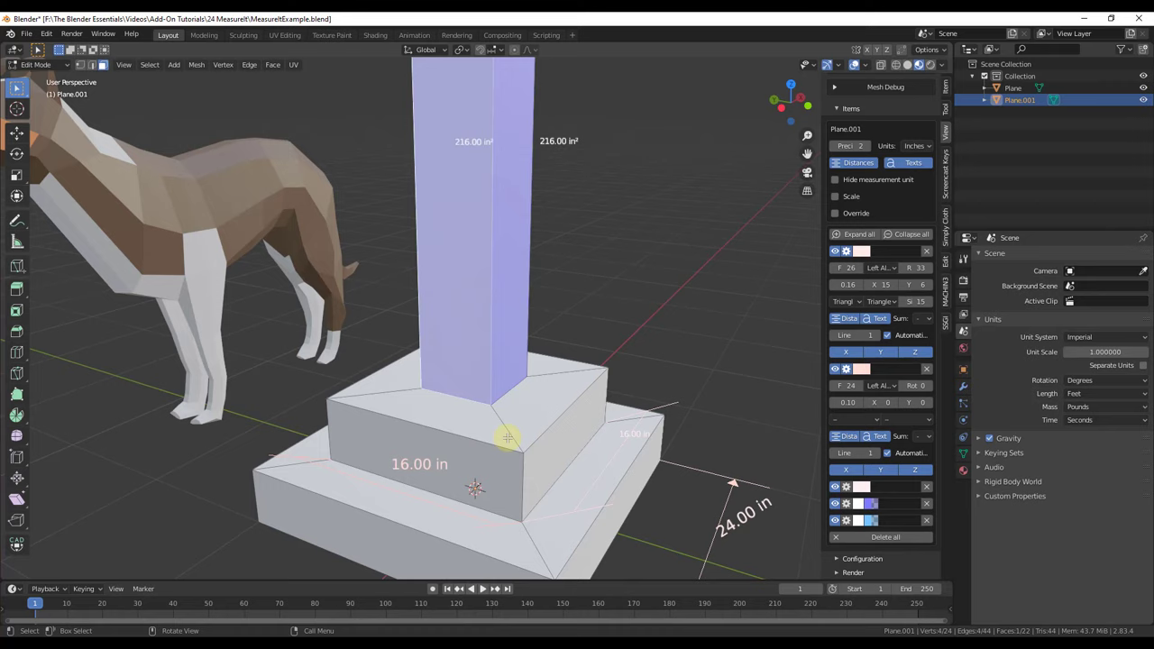
key(1)
middle_drag(502, 443, 765, 513)
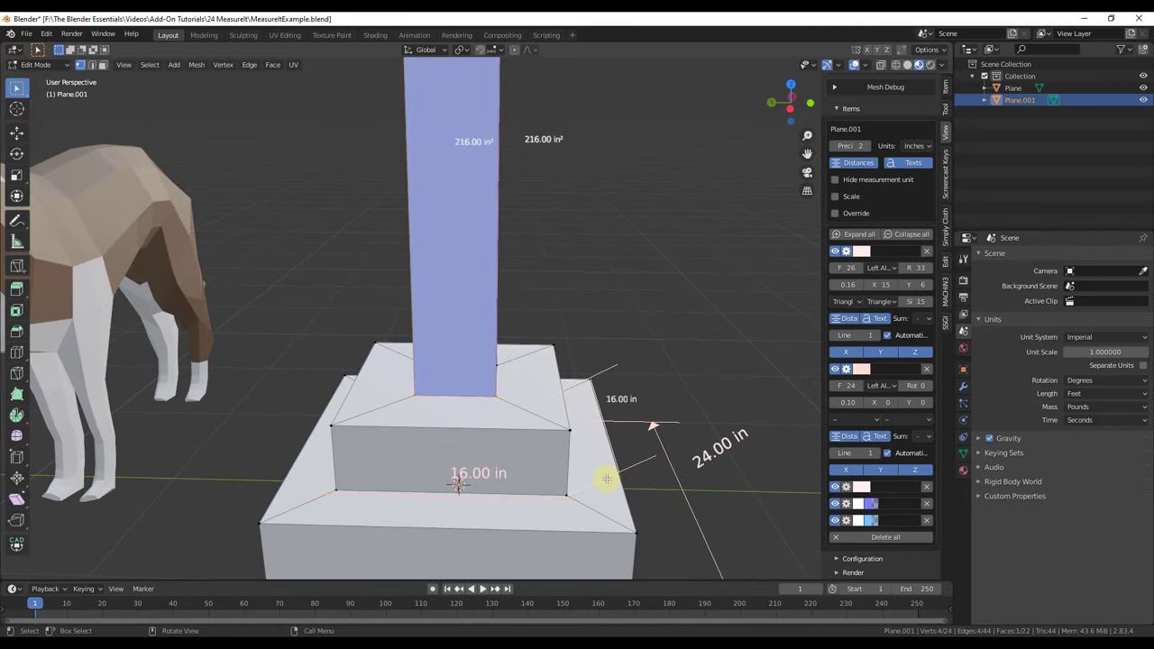
click(569, 431)
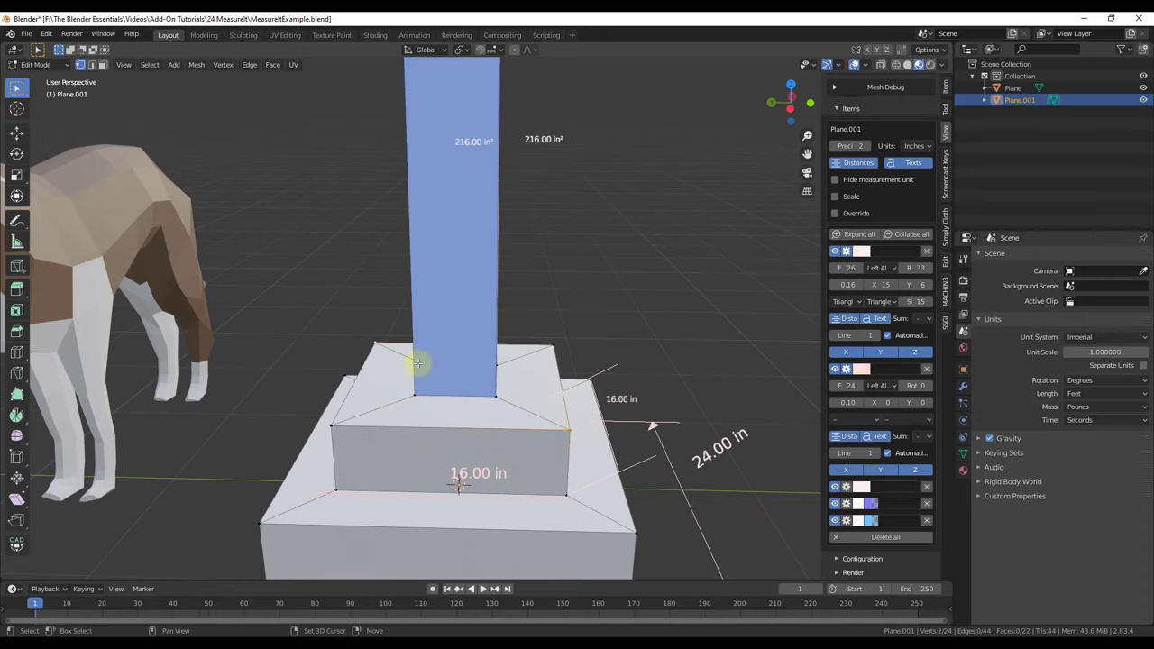
shift+click(569, 431)
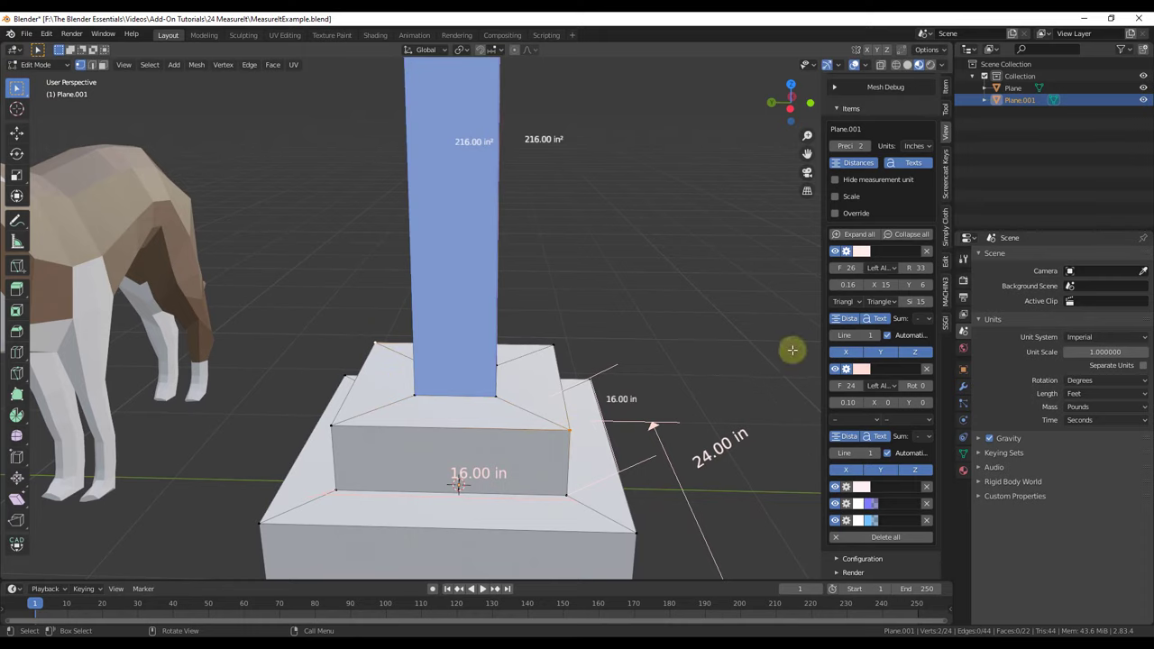
scroll(876, 349, up, 4)
scroll(878, 338, up, 3)
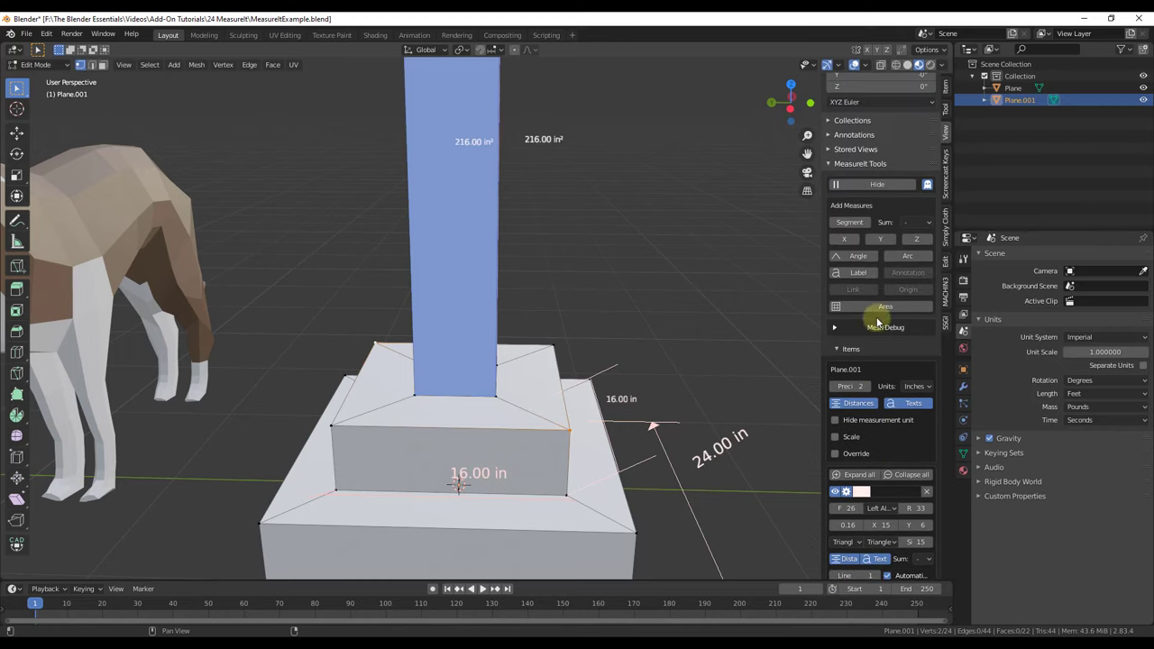
click(854, 225)
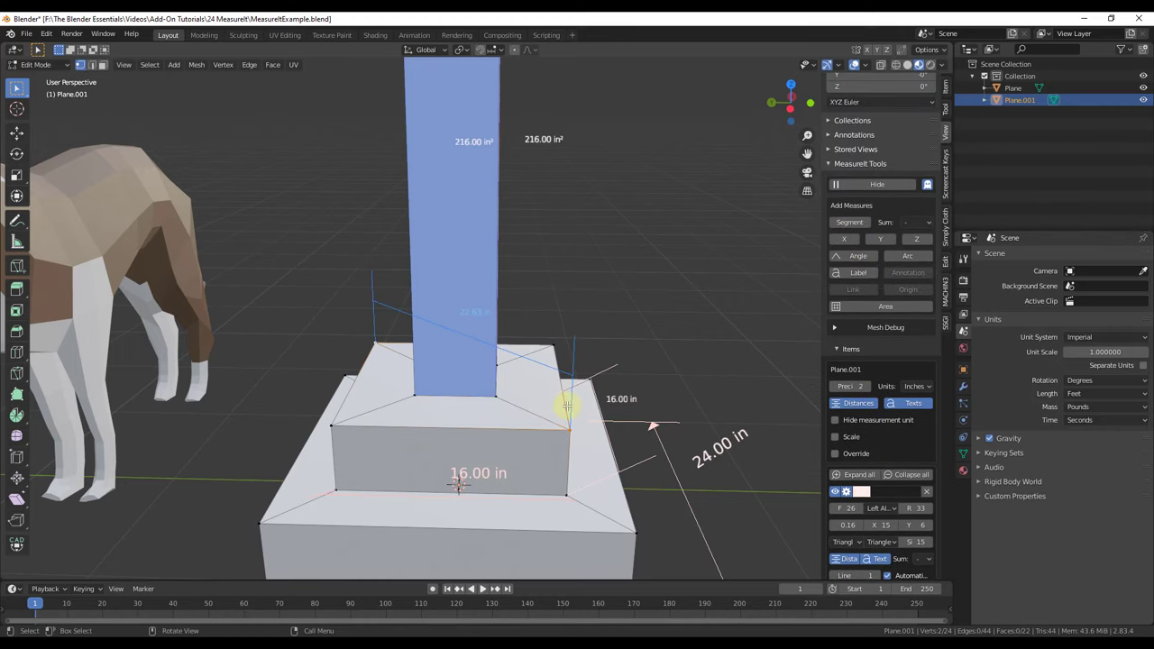
mouse_move(561, 400)
middle_down()
mouse_move(650, 401)
mouse_move(889, 321)
mouse_move(744, 271)
mouse_move(658, 381)
mouse_move(591, 425)
mouse_move(563, 411)
middle_up()
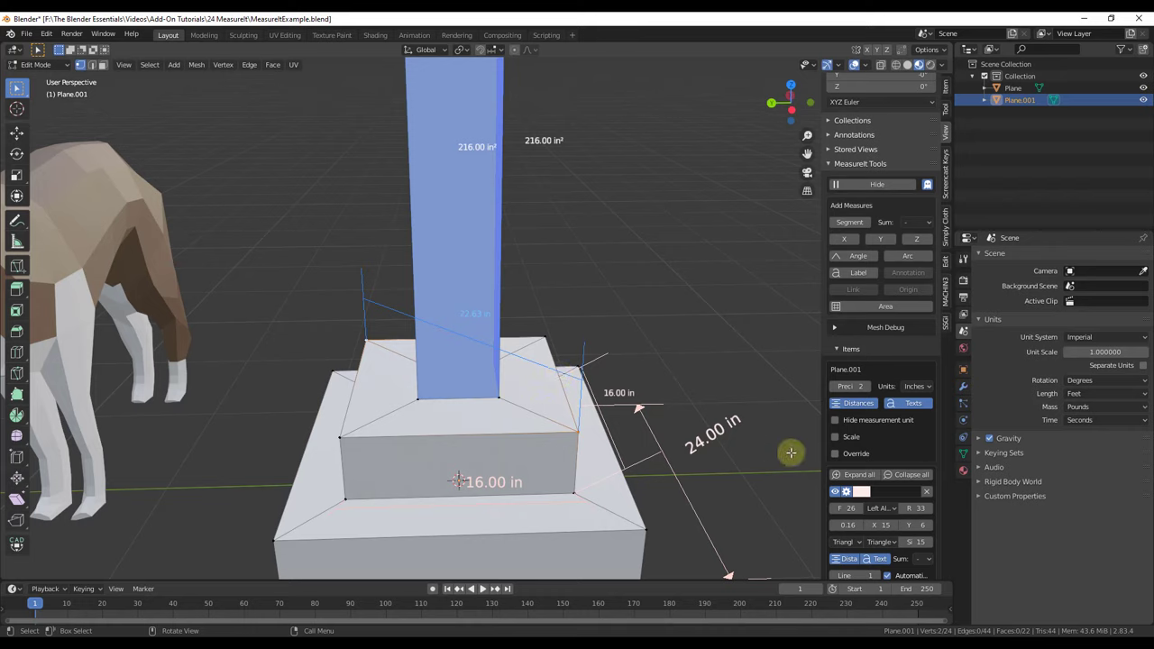
Remove the segment and an area measurement individually, then delete all remaining MeasureIt items
scroll(901, 426, down, 7)
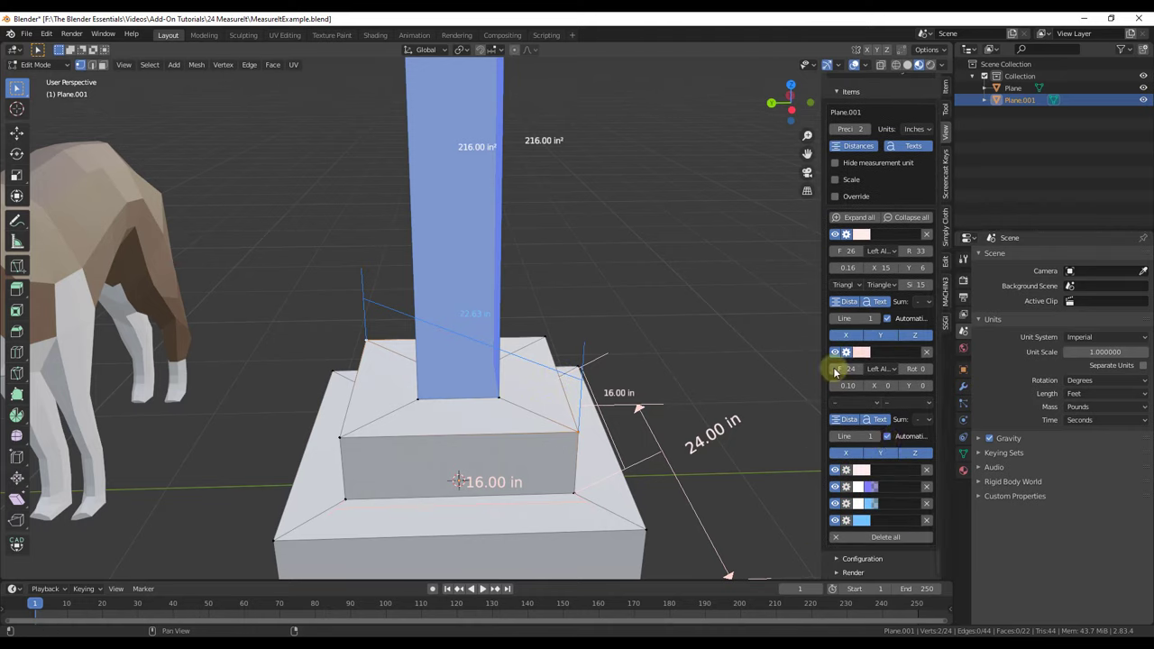
middle_drag(621, 435, 359, 373)
middle_drag(479, 311, 559, 325)
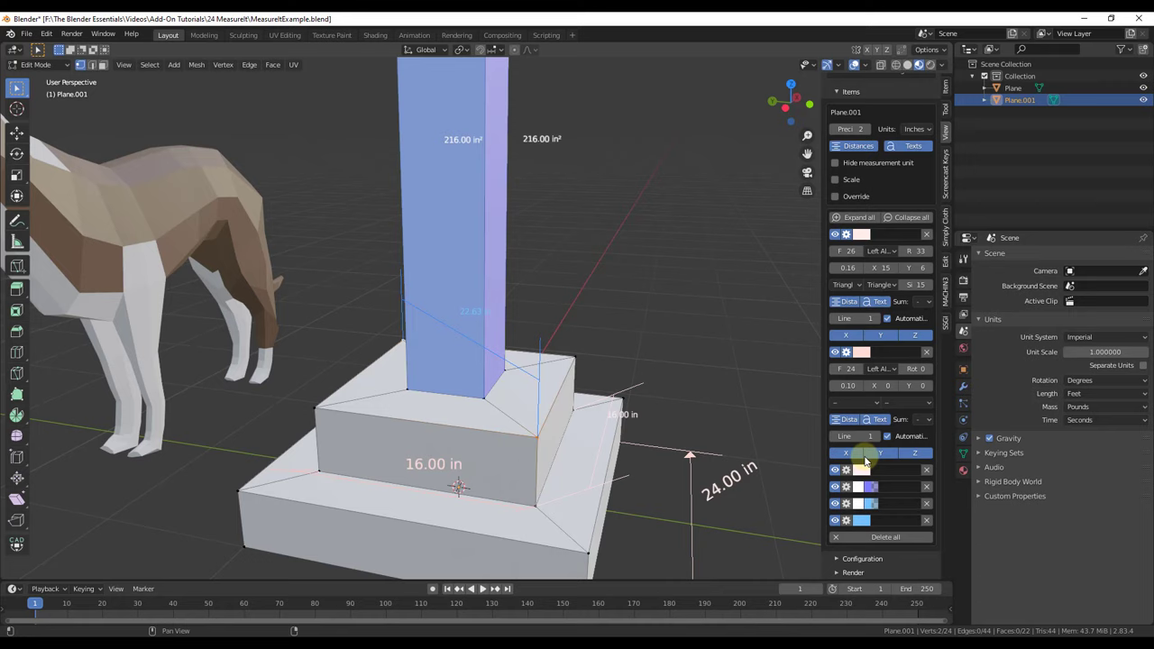
click(927, 521)
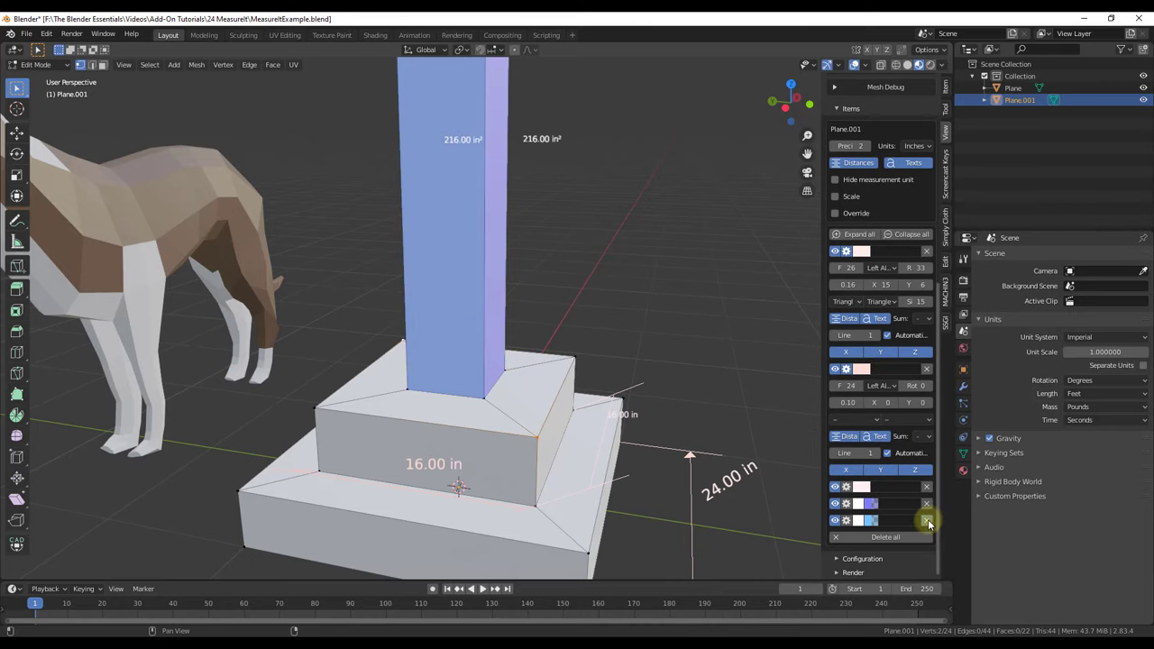
click(926, 521)
middle_drag(700, 296, 622, 347)
scroll(621, 347, down, 5)
scroll(631, 360, up, 3)
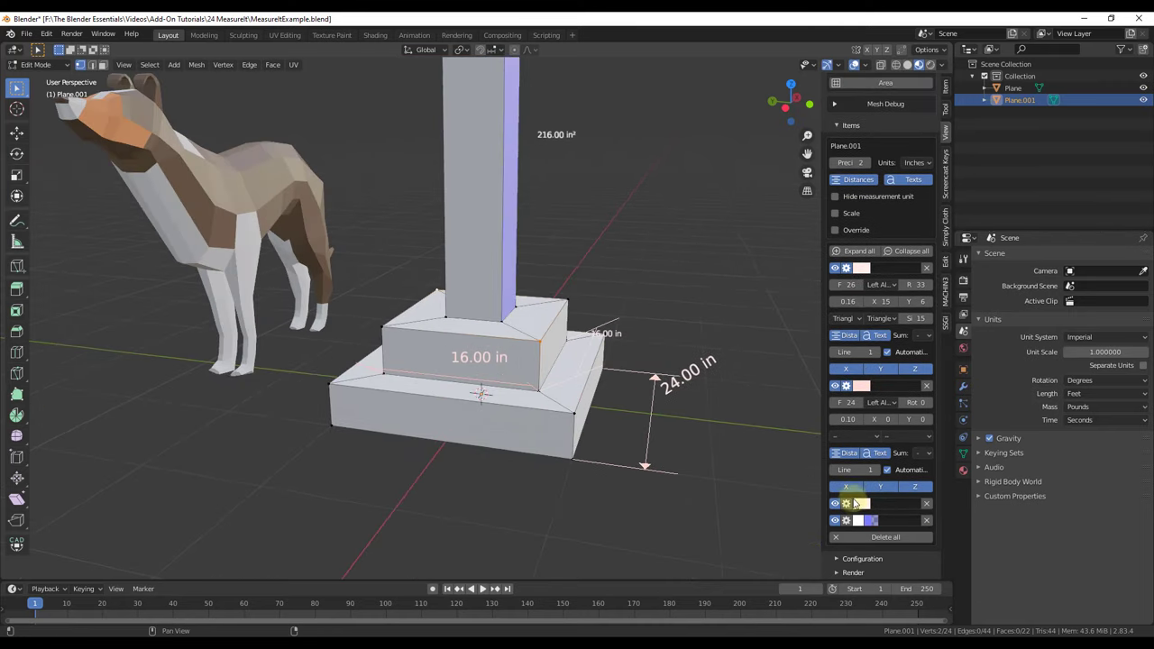
click(885, 536)
middle_drag(649, 404, 532, 415)
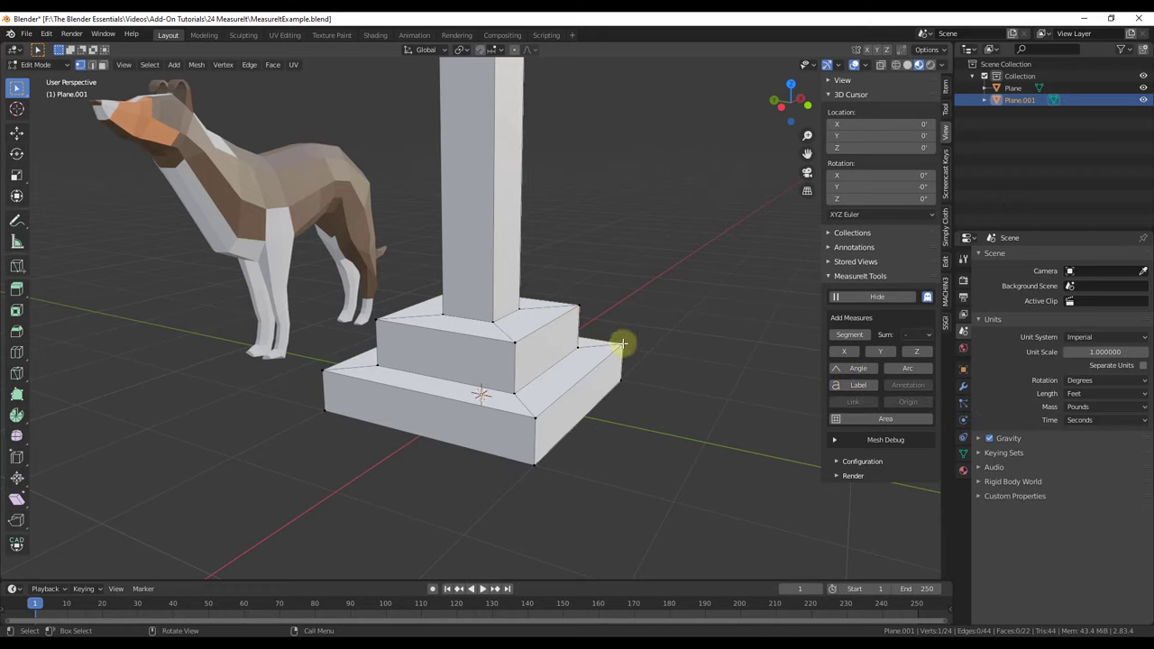
Attach a MeasureIt "Label" text note to the selected corner of the pedestal base
click(856, 385)
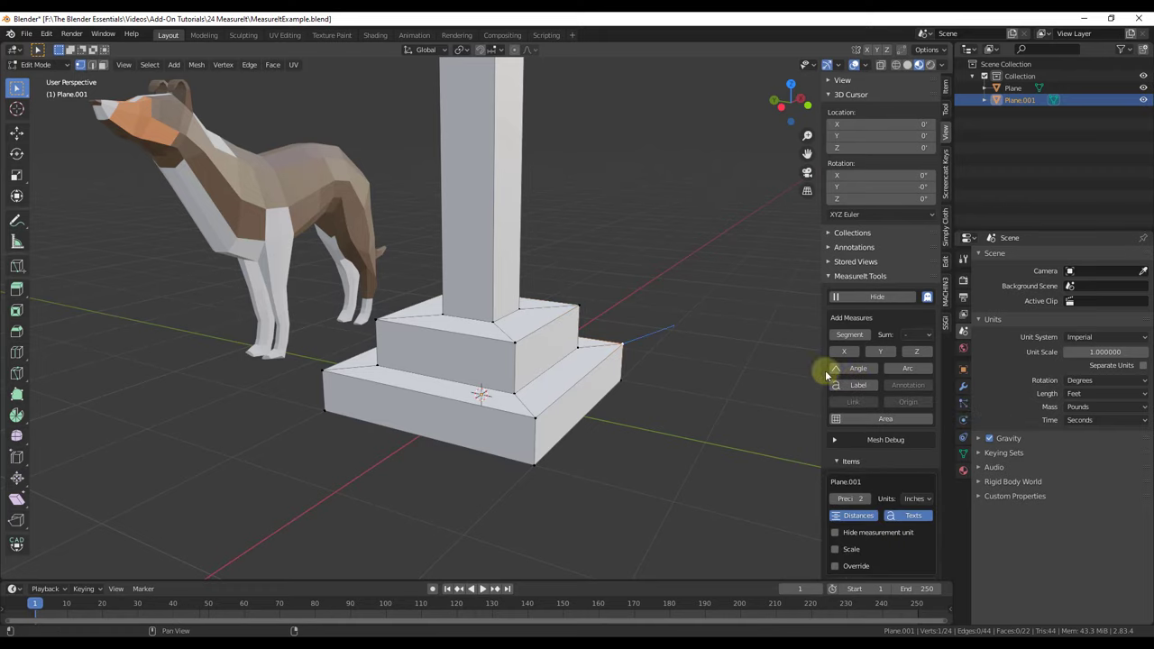
scroll(885, 446, down, 3)
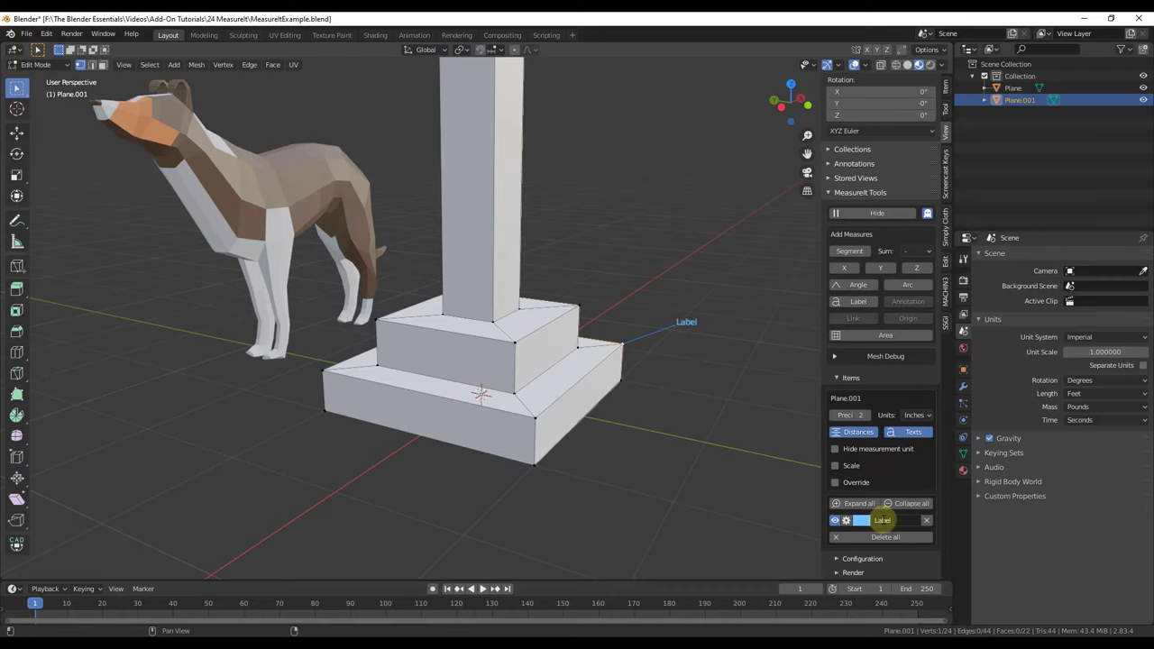
middle_drag(693, 349, 657, 350)
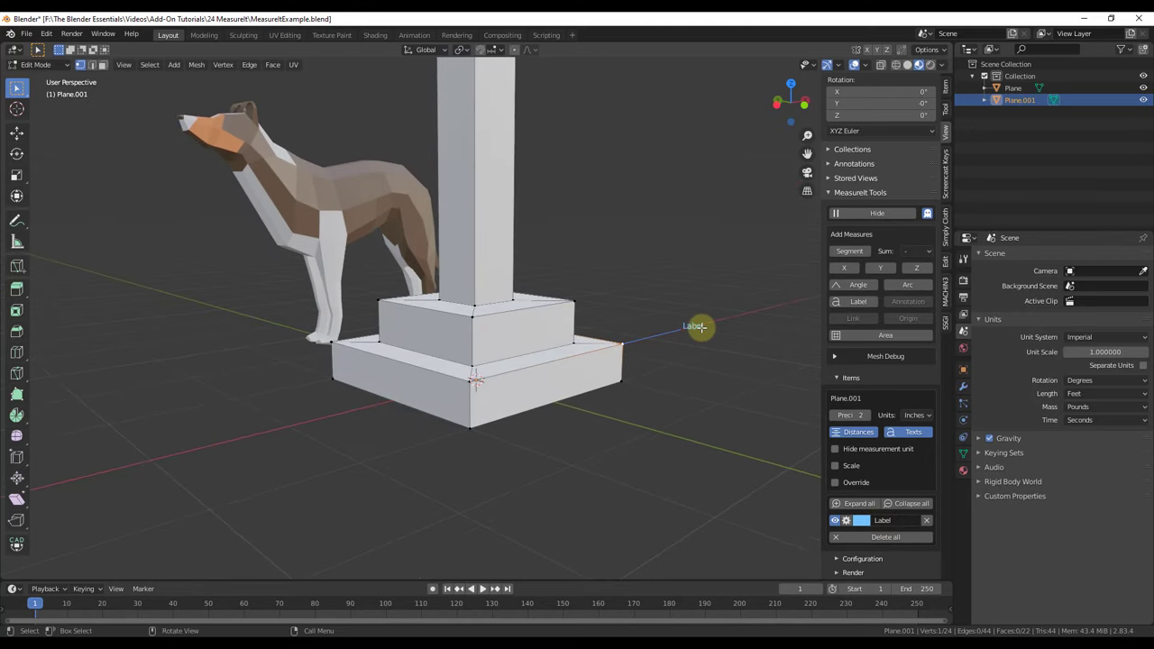
middle_drag(672, 338, 570, 319)
With the dog selected and the 3D cursor on its back, add a "Bonnie" annotation
key(Tab)
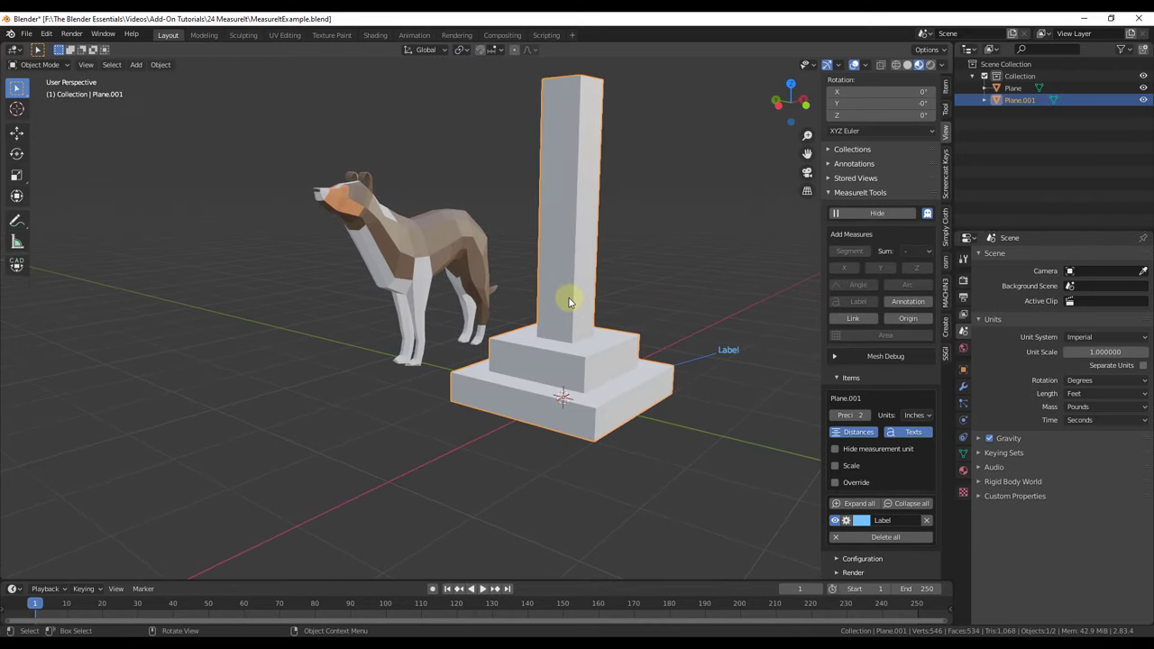
click(433, 237)
click(908, 385)
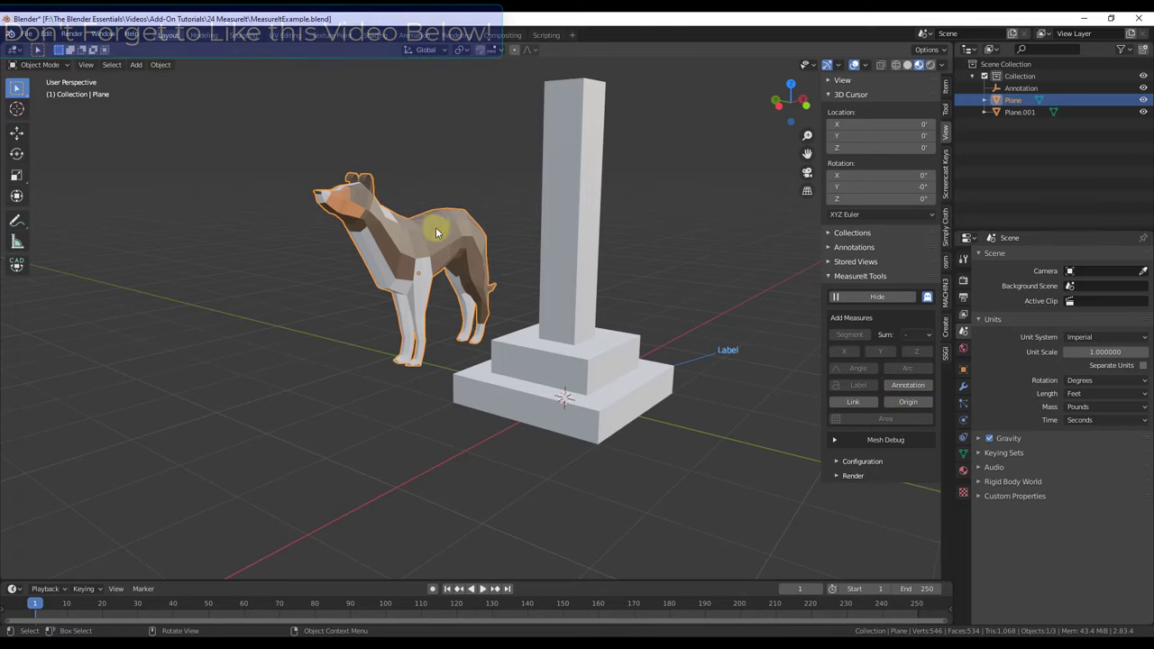
scroll(432, 217, up, 5)
scroll(432, 217, down, 5)
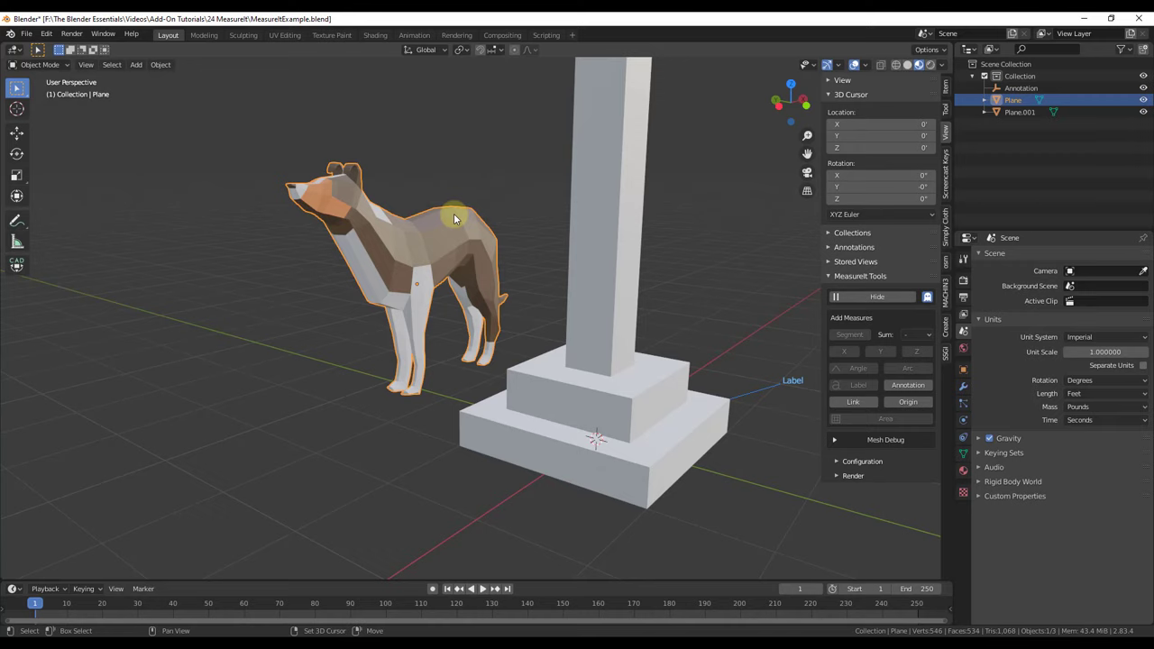
shift+right_click(453, 212)
middle_drag(463, 244, 452, 208)
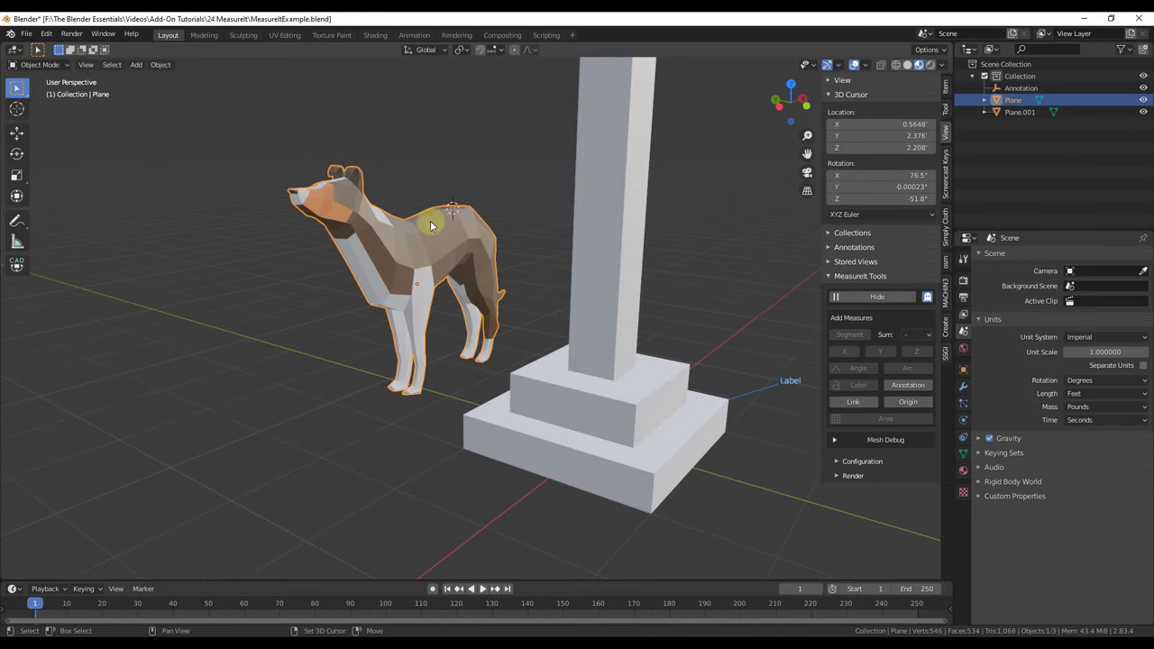
click(902, 385)
scroll(870, 507, down, 2)
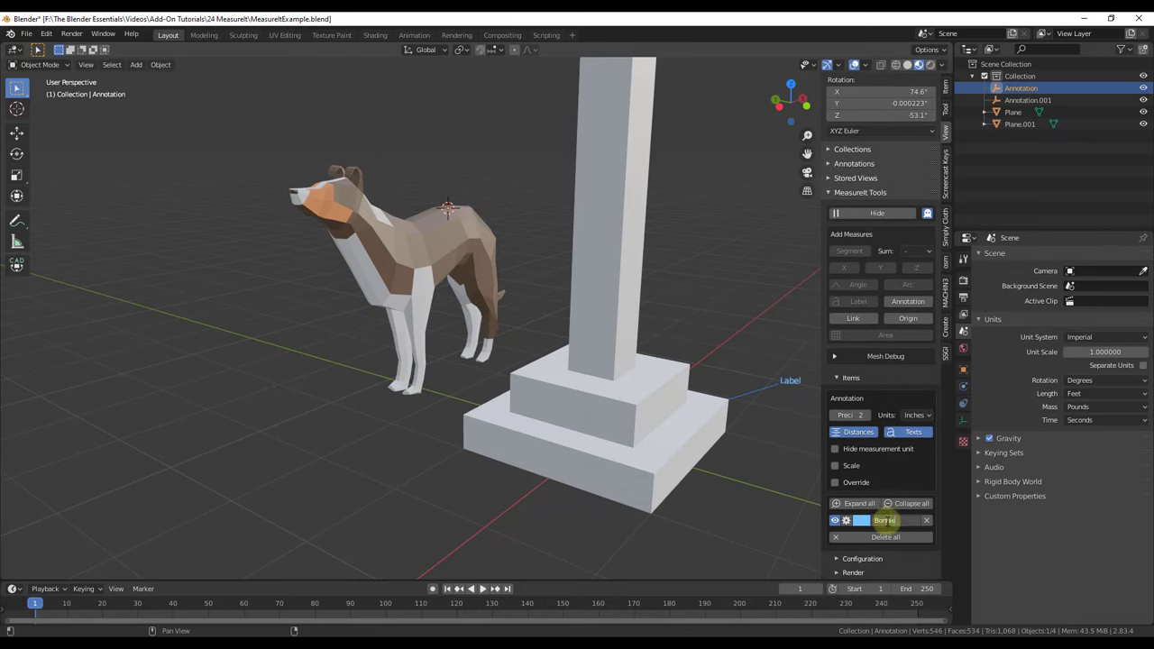
key(Return)
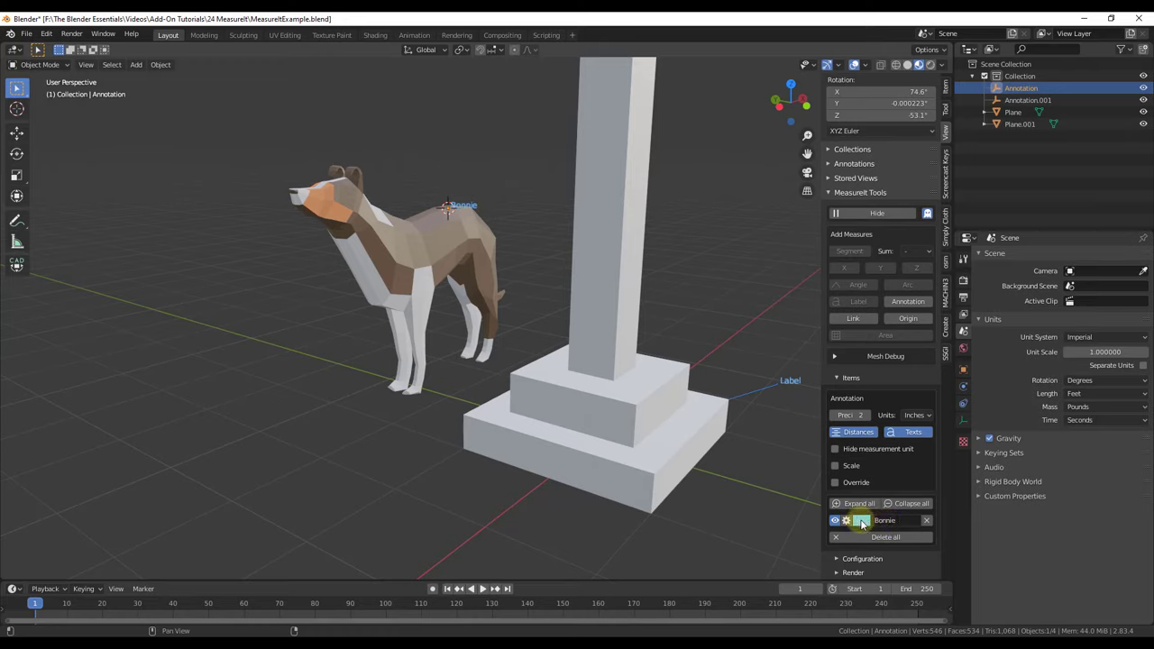
Make the Bonnie annotation white, with font size 32 and X offset 40
click(865, 520)
drag(899, 397, 909, 389)
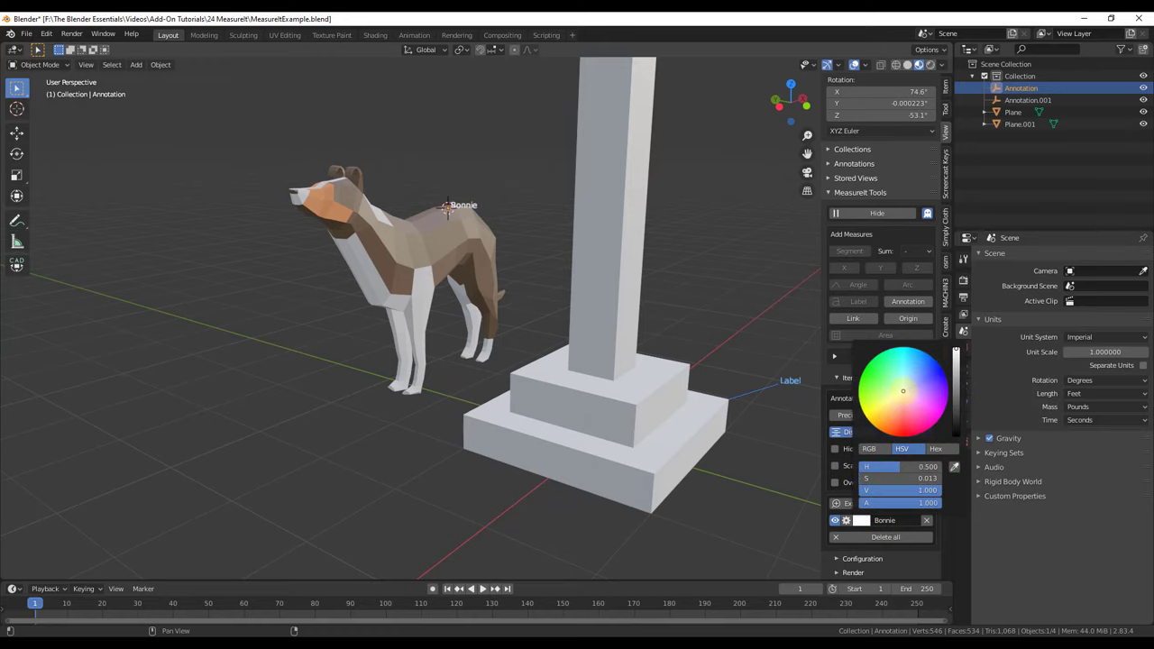
click(846, 520)
drag(840, 536, 884, 529)
scroll(876, 551, down, 1)
mouse_move(442, 330)
middle_down()
mouse_move(868, 354)
mouse_move(505, 355)
mouse_move(589, 355)
mouse_move(757, 304)
mouse_move(935, 300)
mouse_move(477, 321)
mouse_move(502, 291)
middle_up()
click(533, 213)
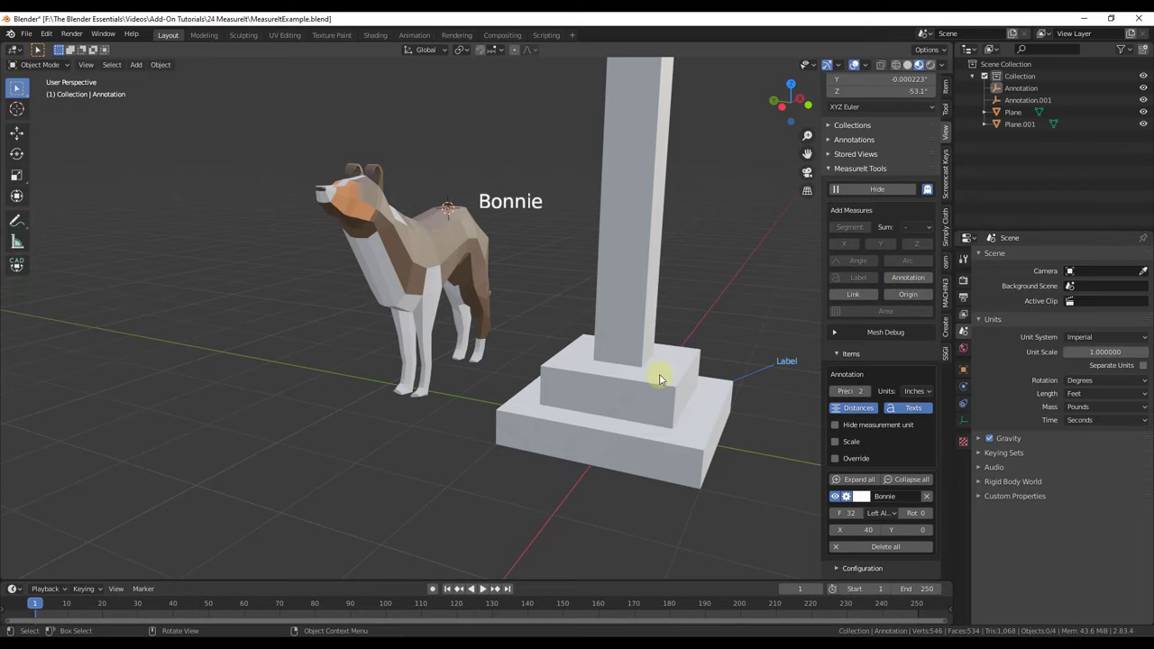
Add an origin distance measurement between the pedestal and the dog, about 33 in
click(621, 373)
shift+click(478, 260)
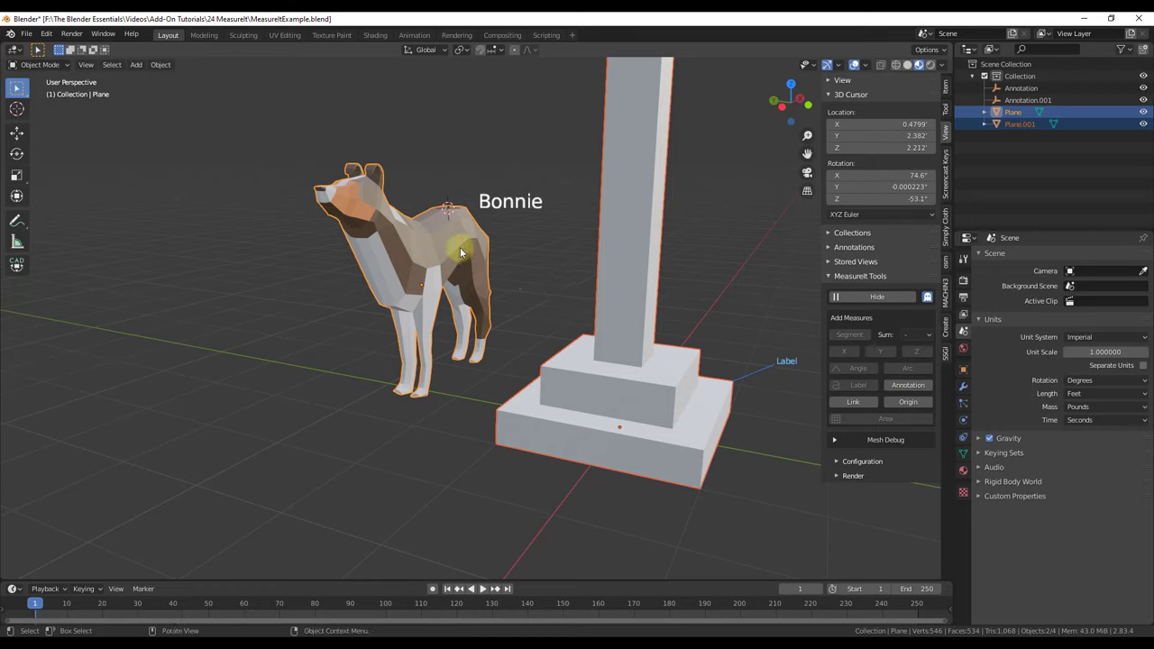
click(615, 404)
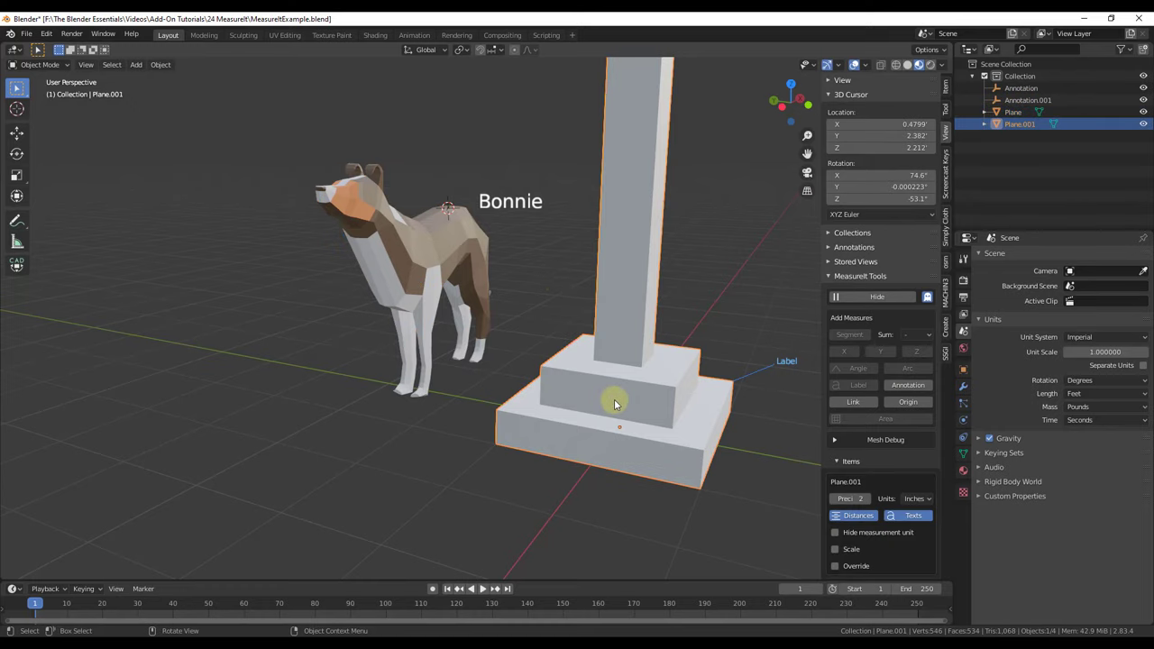
shift+click(425, 240)
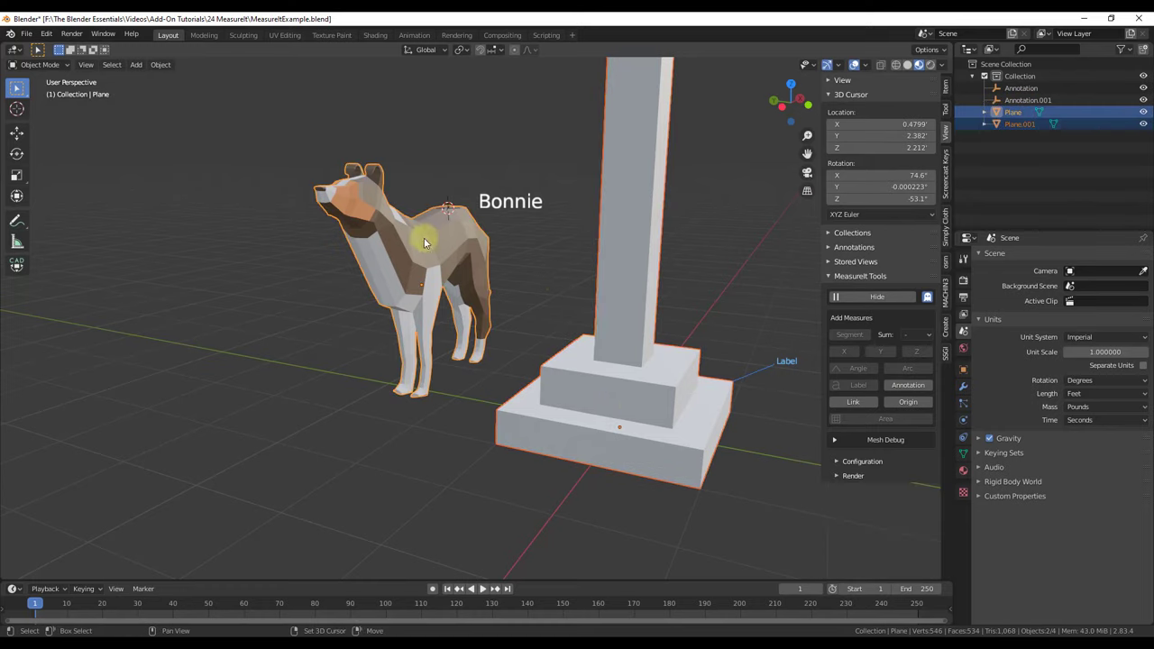
click(908, 402)
middle_drag(518, 379, 631, 430)
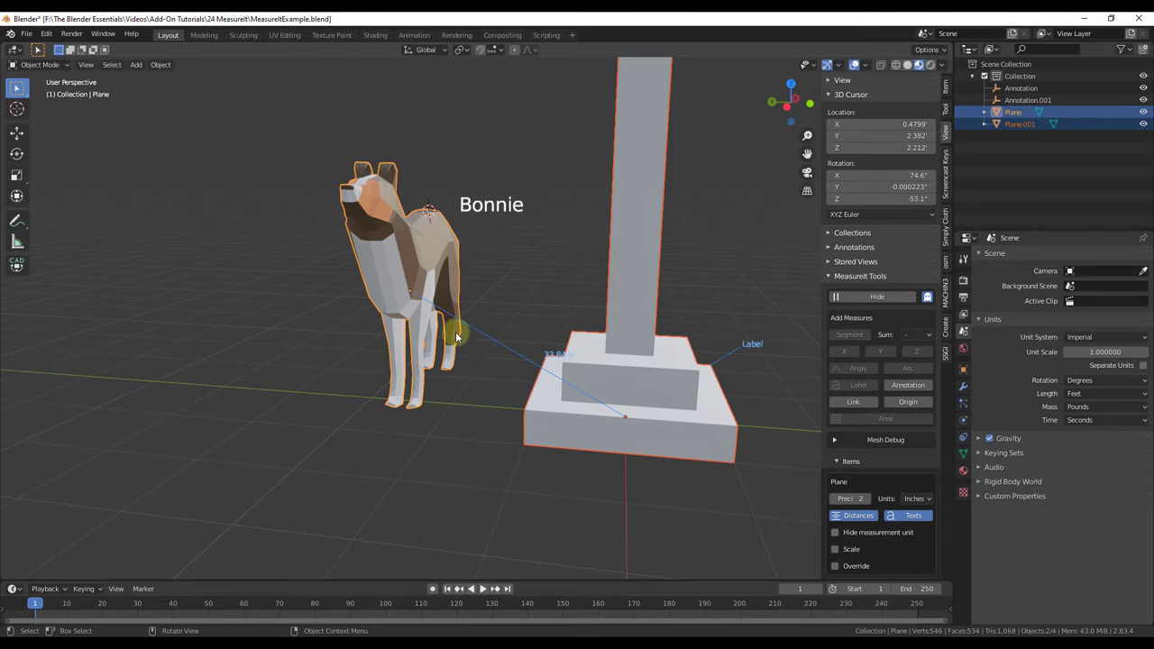
middle_drag(688, 445, 649, 438)
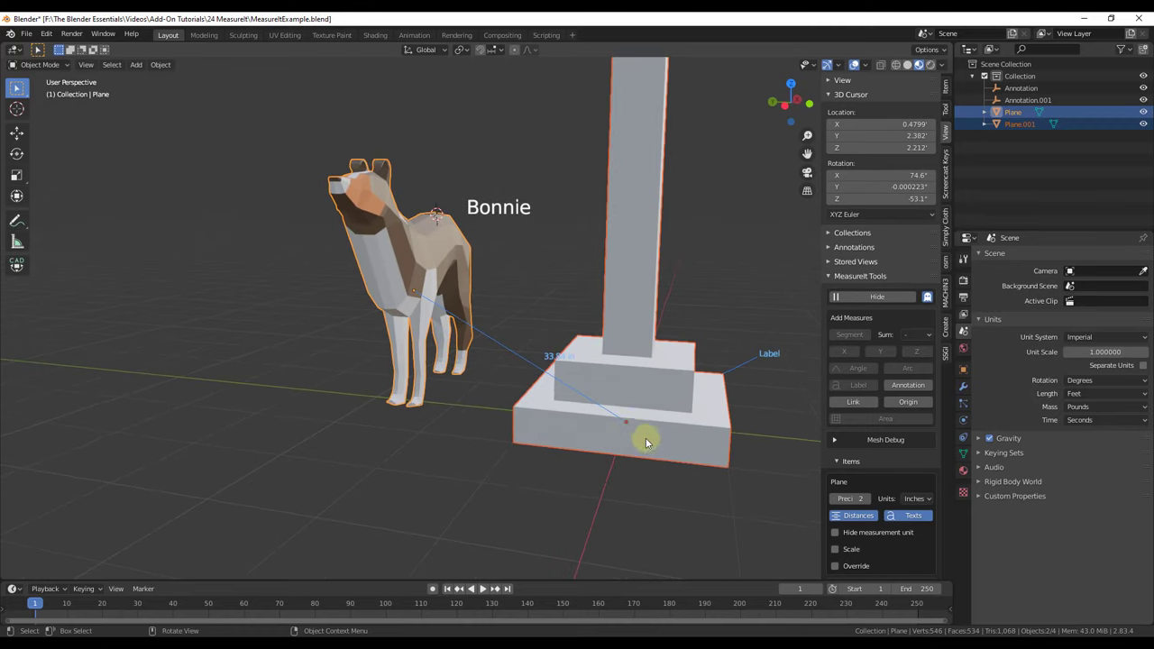
middle_drag(645, 386, 600, 379)
Add 16.00 in segment dimensions to each edge of the upper step's top loop
click(644, 373)
key(Tab)
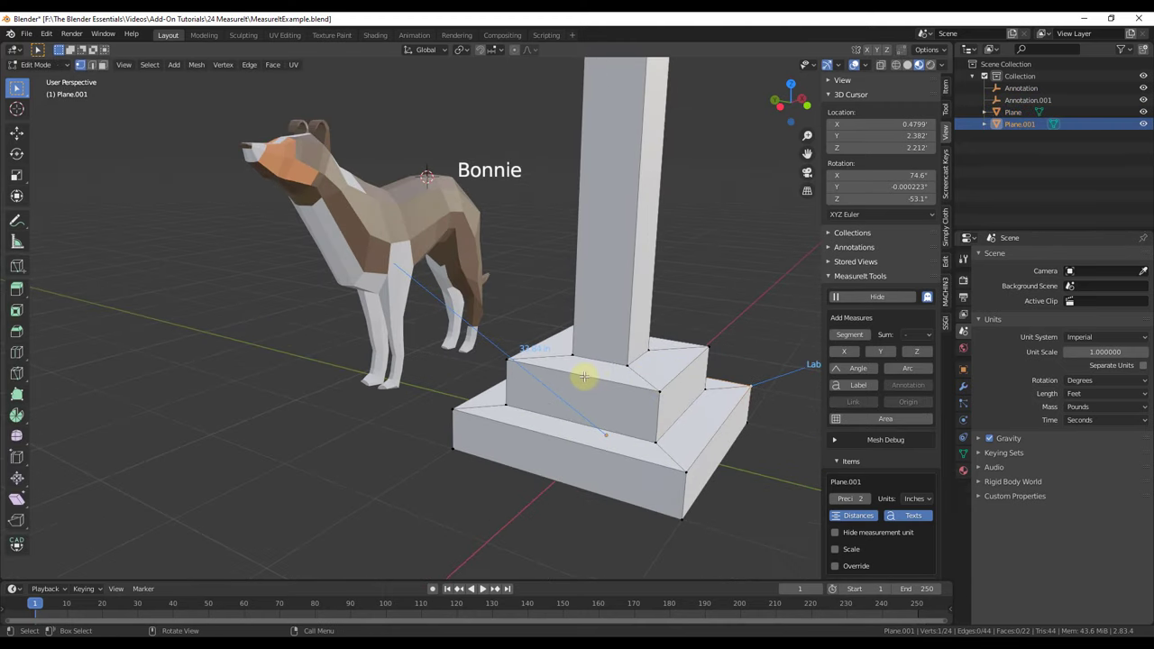
key(alt)
scroll(614, 379, down, 2)
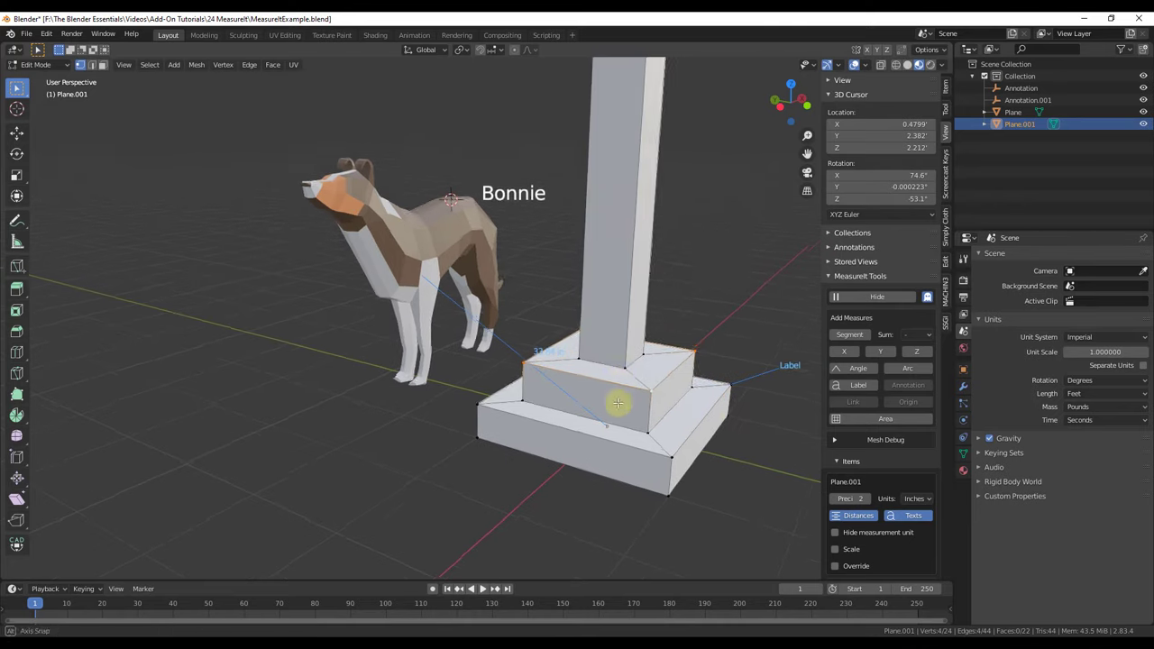
click(845, 338)
middle_drag(775, 370, 658, 358)
key(Tab)
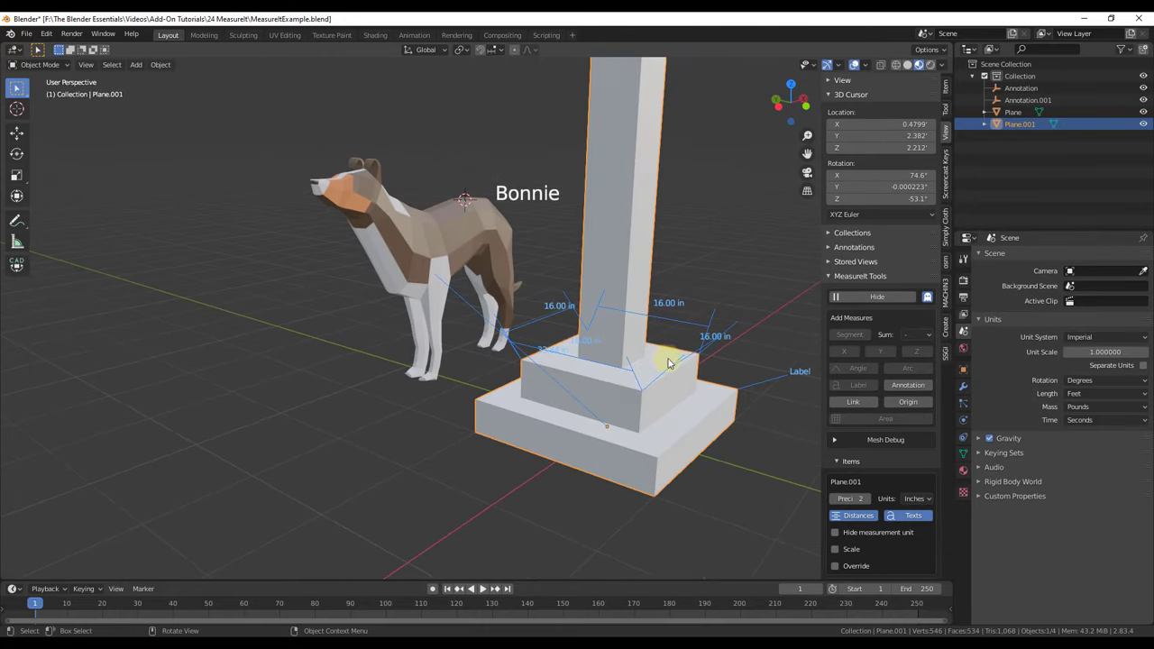
middle_drag(561, 358, 526, 240)
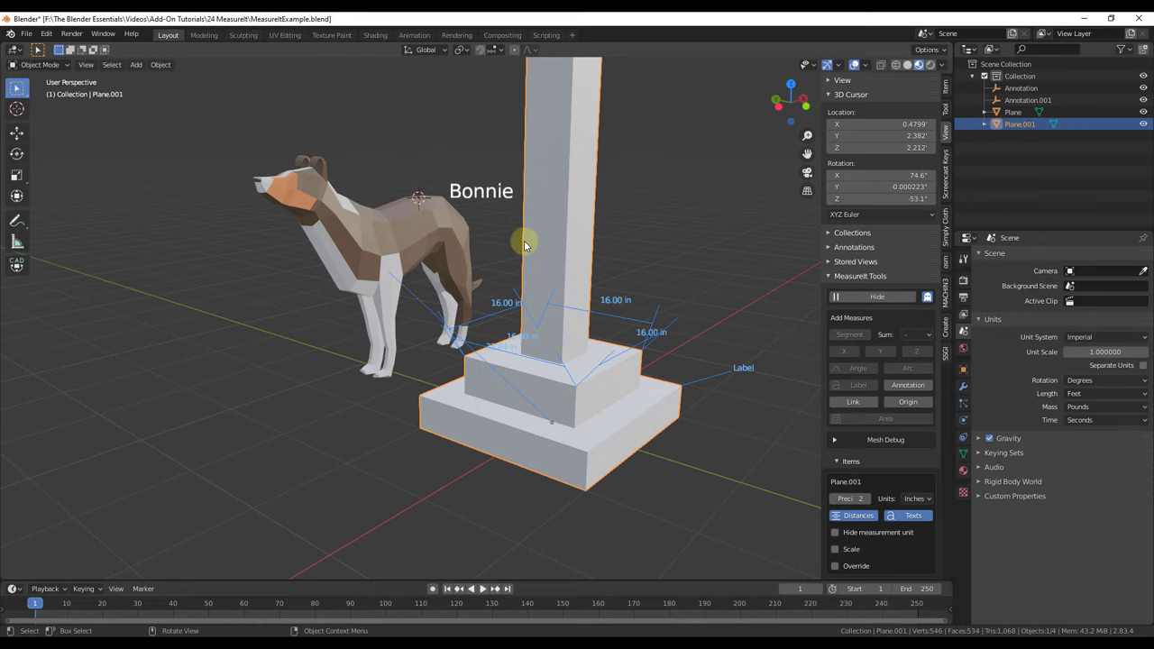
middle_drag(528, 304, 549, 322)
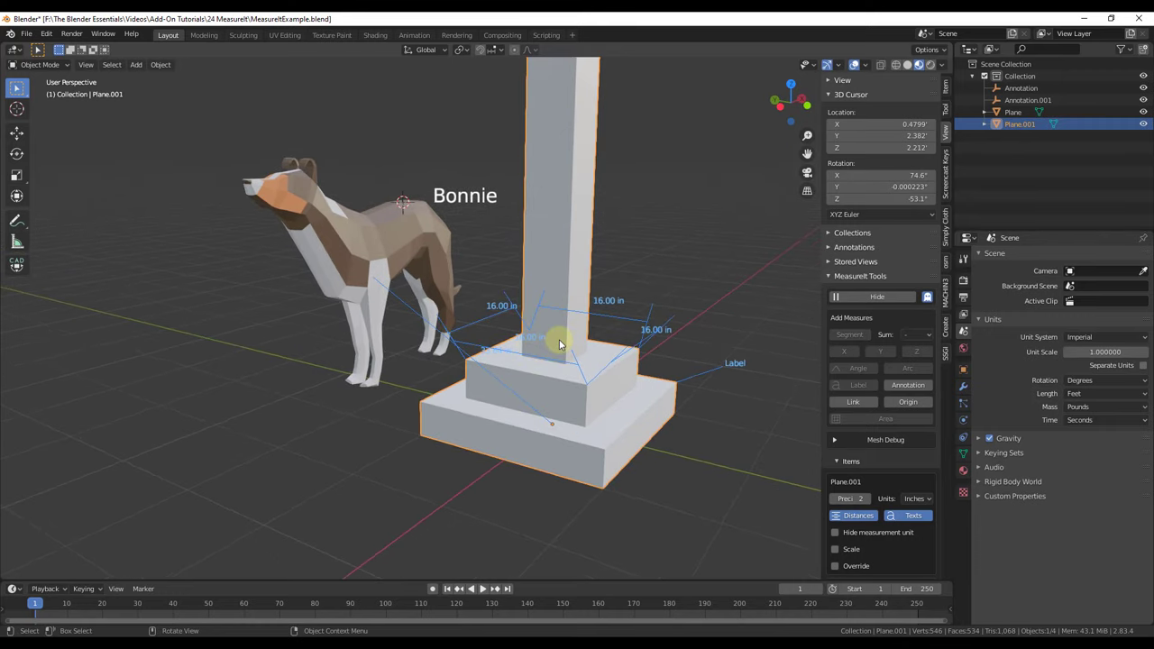
click(867, 298)
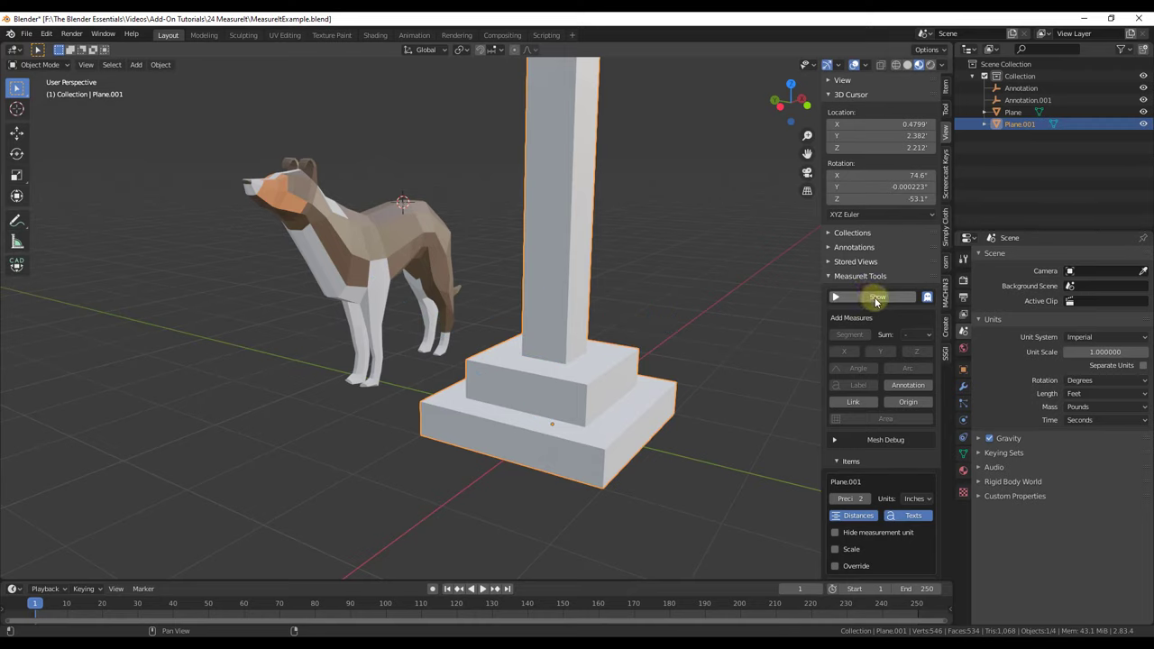
click(875, 299)
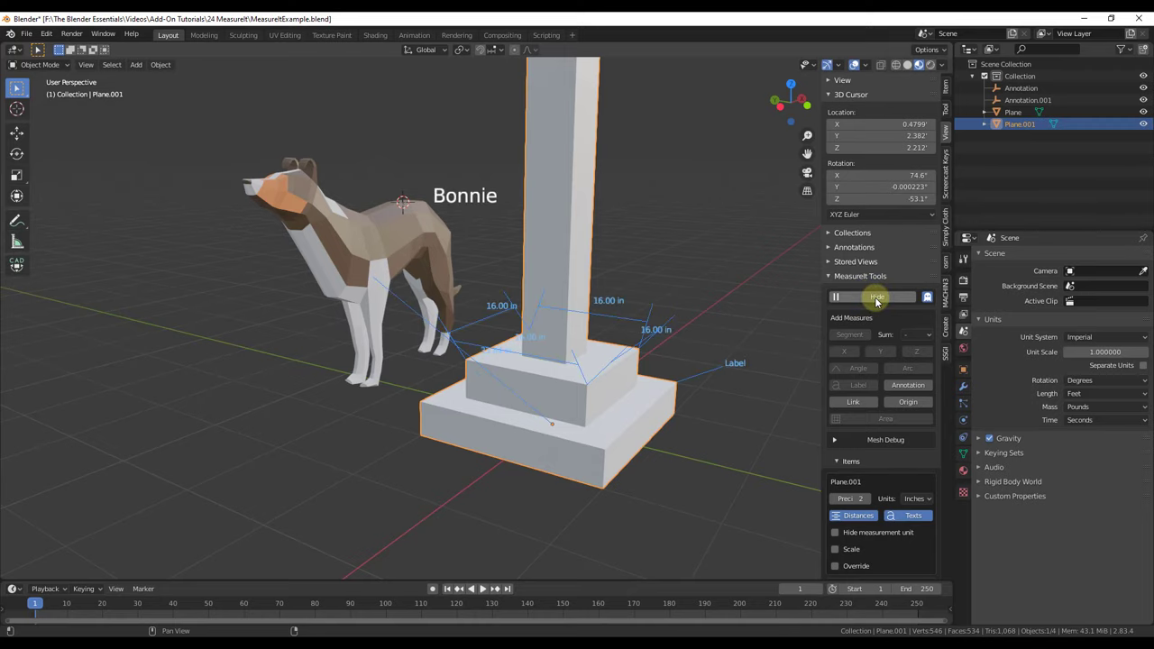
click(871, 299)
click(870, 299)
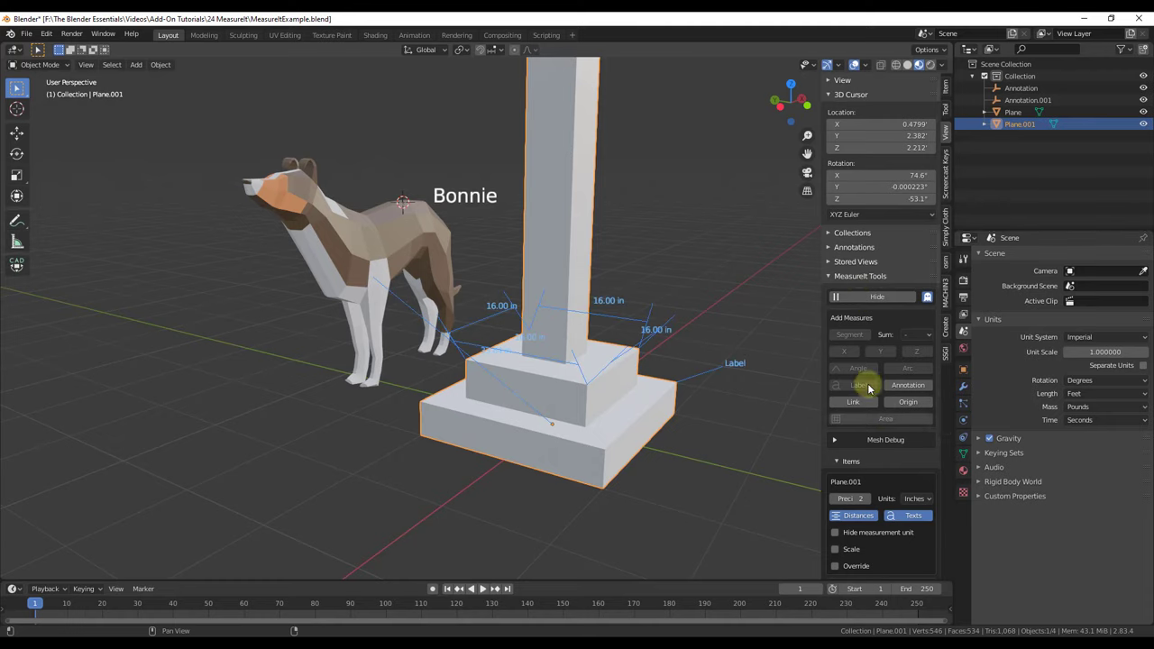
scroll(868, 392, down, 3)
scroll(868, 396, down, 2)
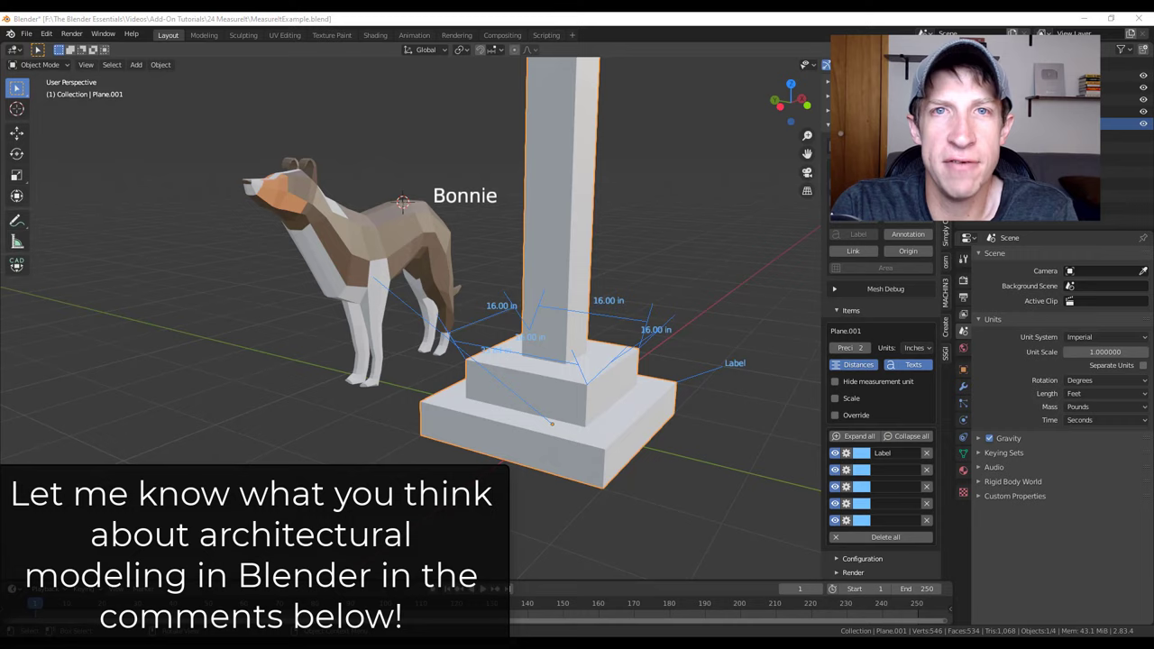